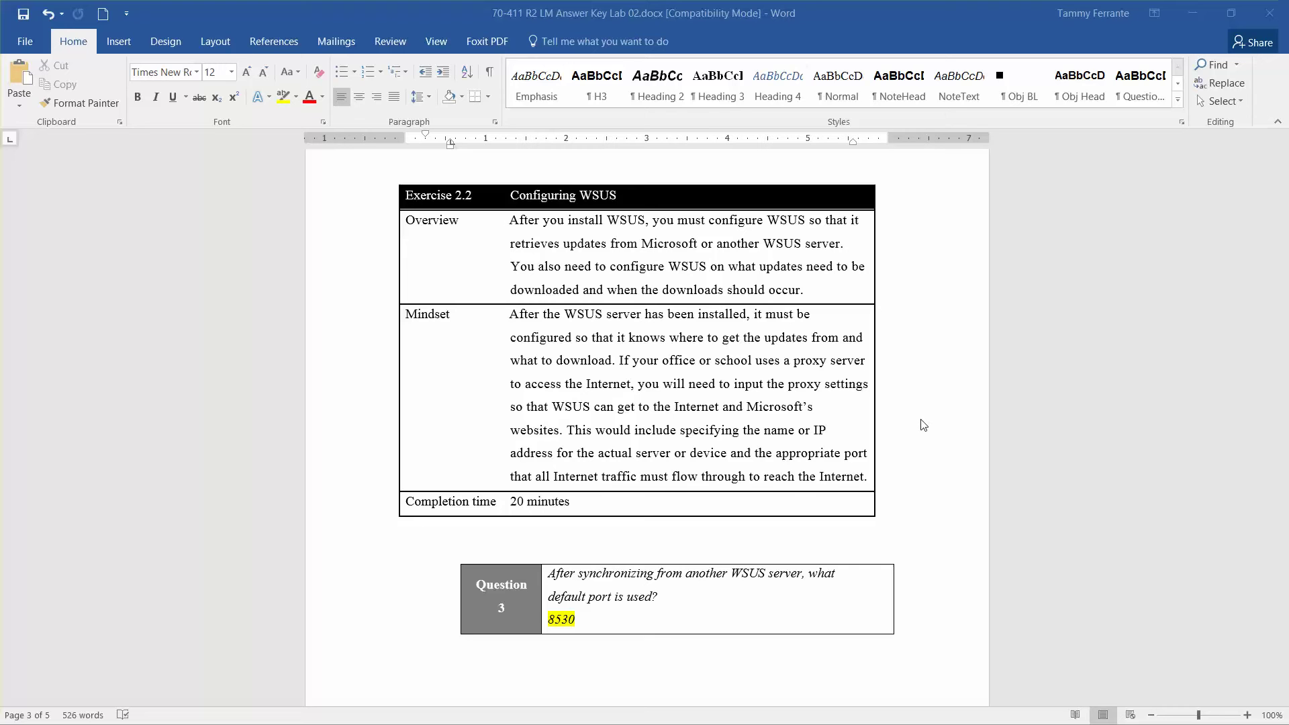
Minimize Word and launch Windows Server Update Services from the Server Manager Tools menu.
left_click(1186, 16)
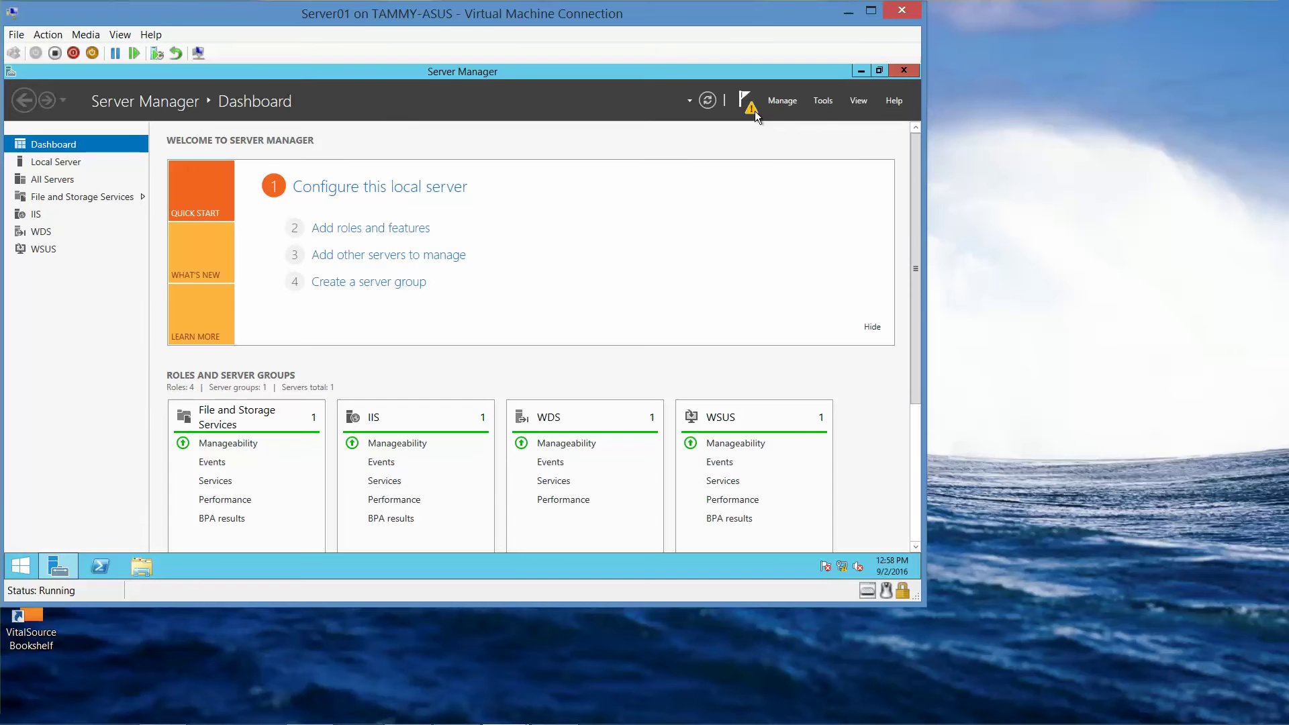
left_click(819, 101)
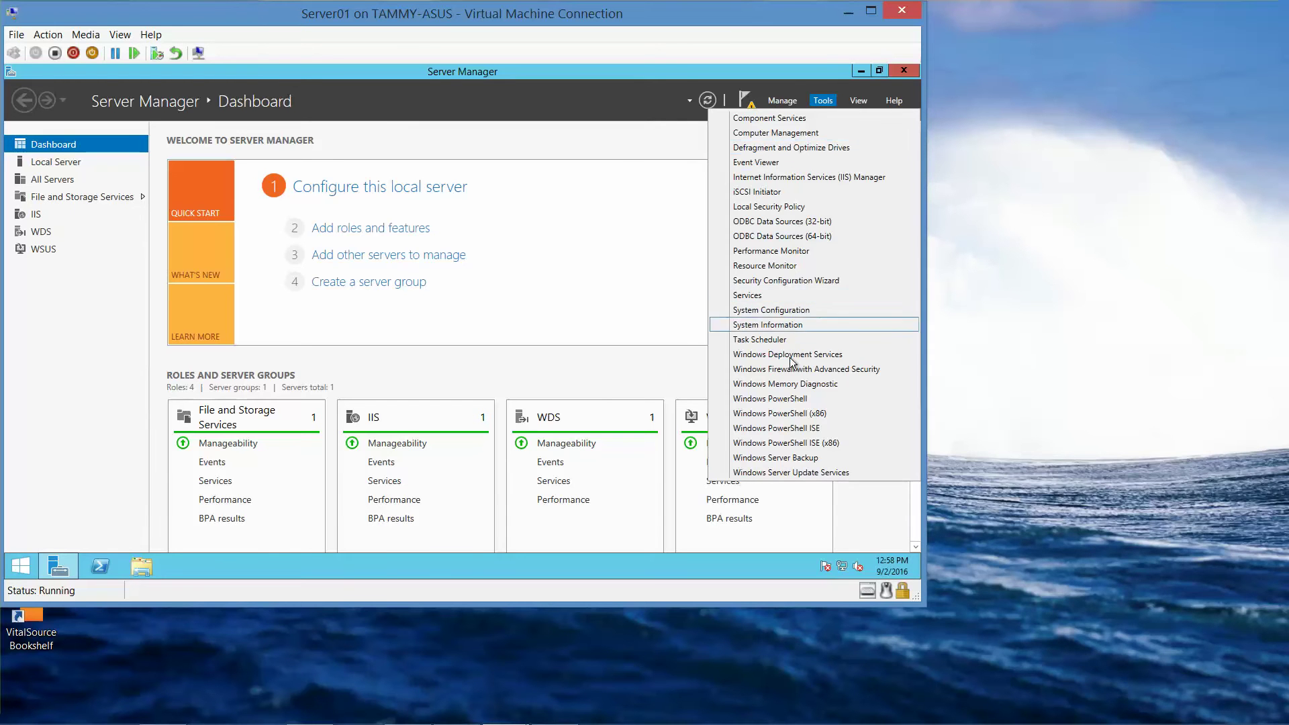
left_click(808, 473)
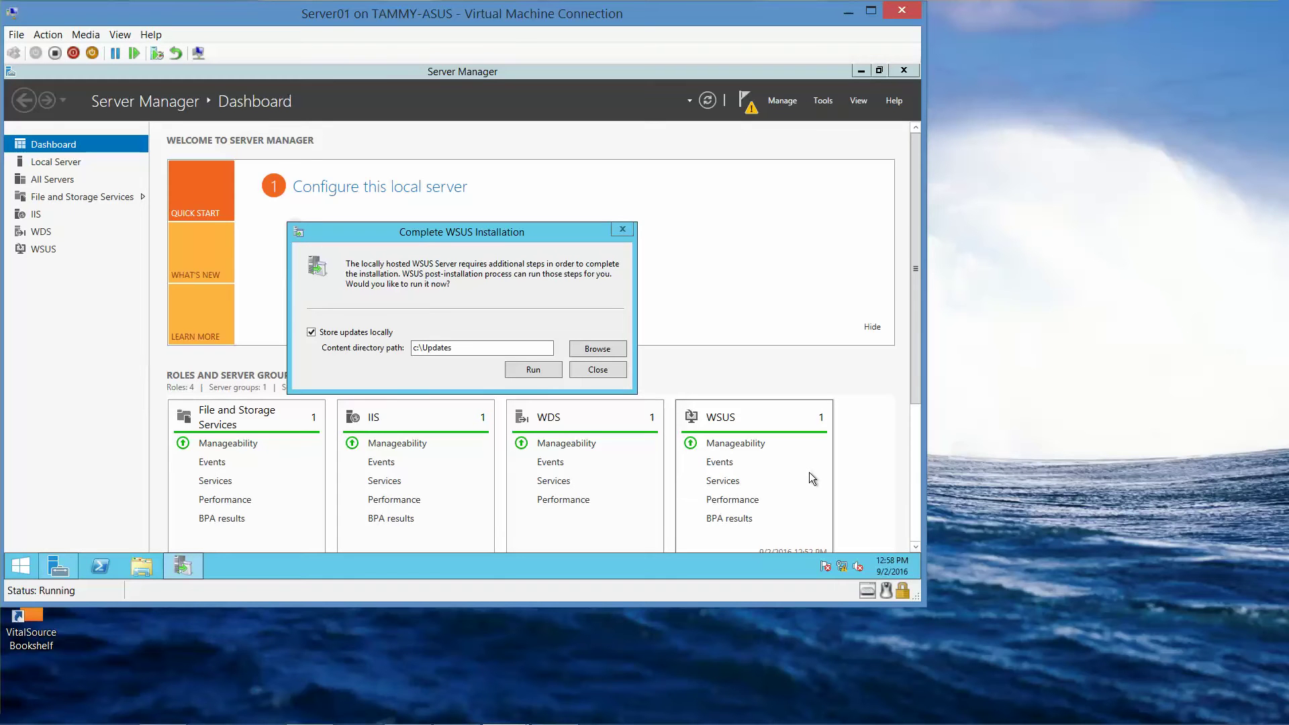
Run the WSUS post-installation task storing updates in c:\Updates until it completes.
left_click(541, 371)
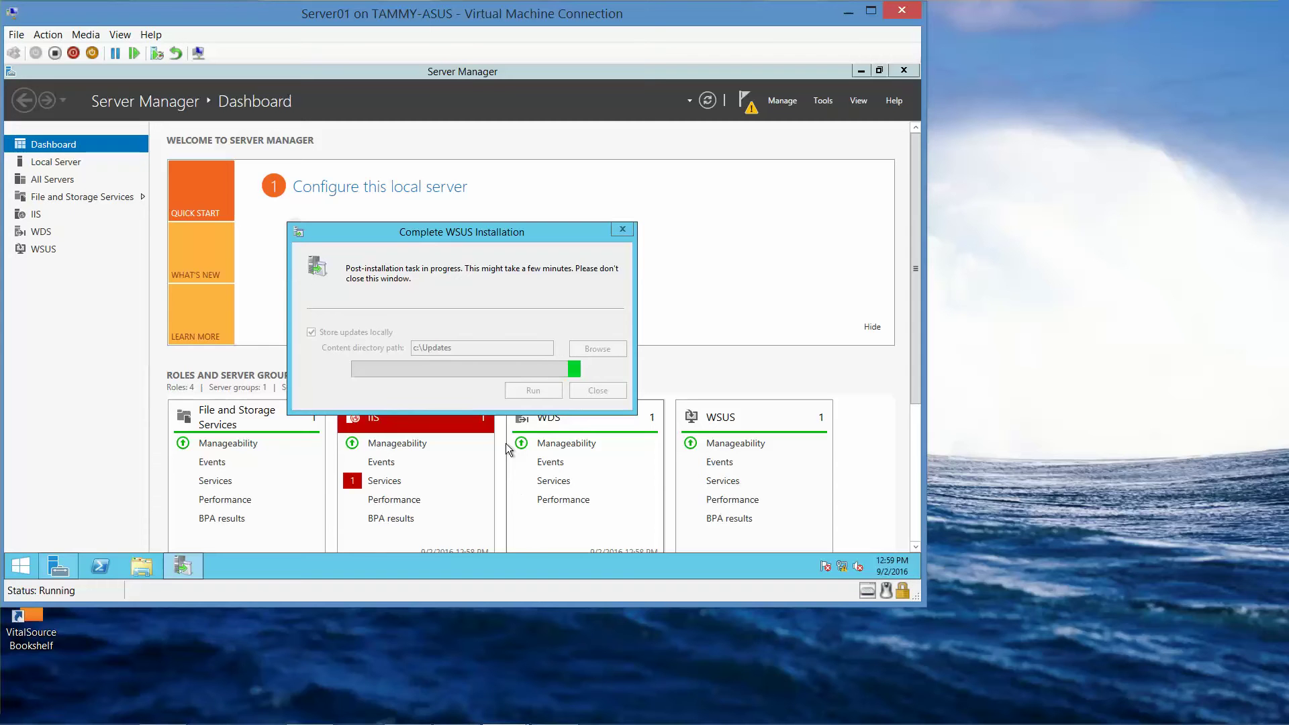
mouse_move(517, 721)
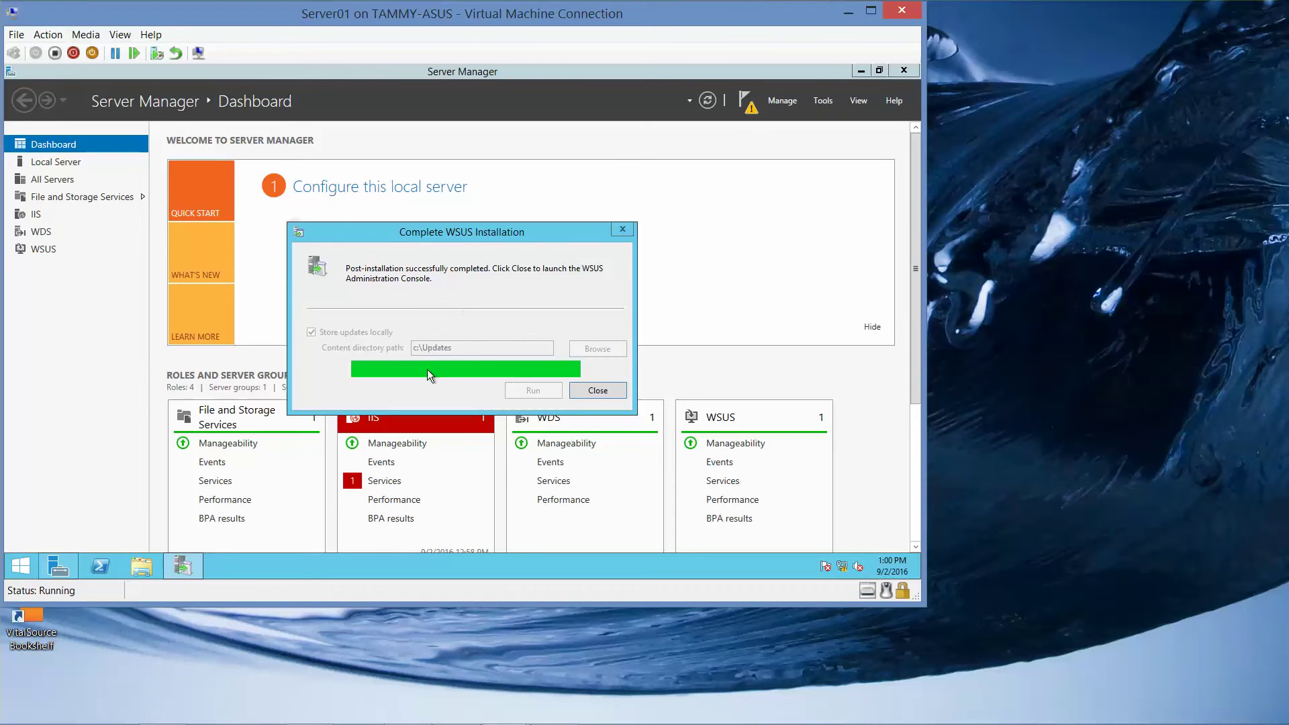
Launch the WSUS Configuration Wizard and opt out of the Microsoft Update Improvement Program.
left_click(598, 390)
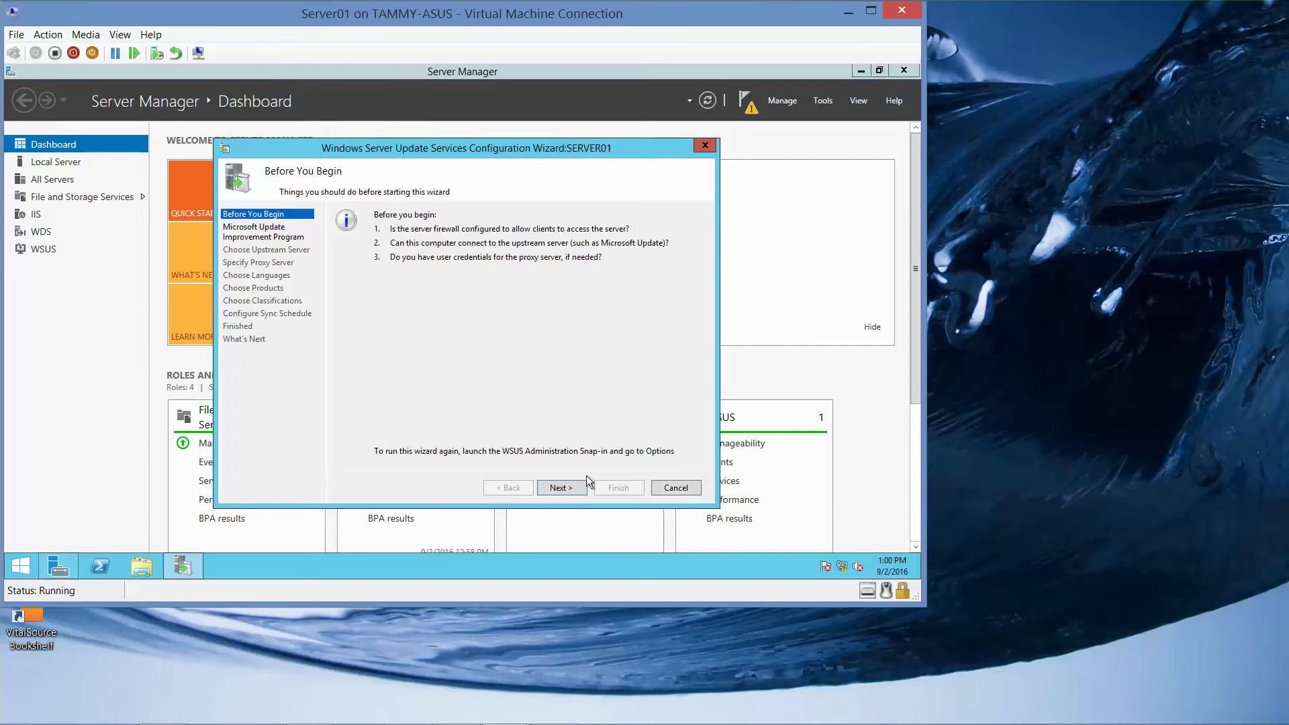
left_click(573, 489)
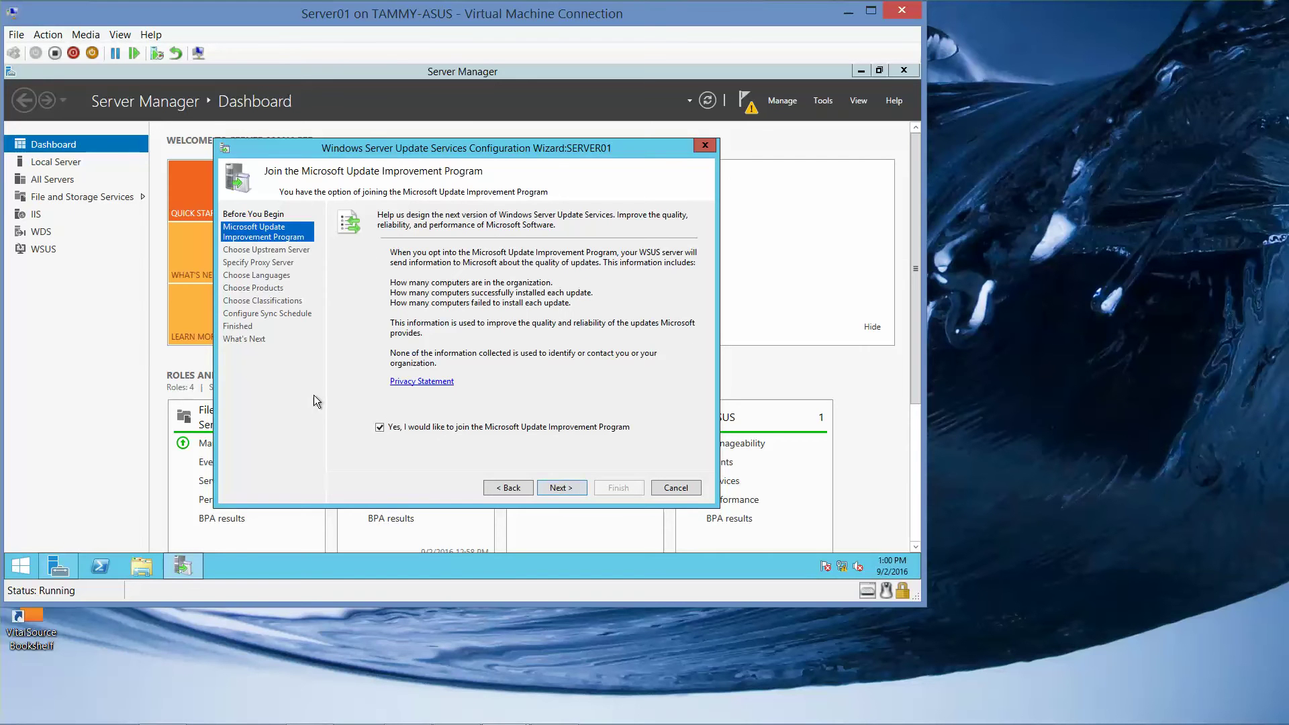
left_click(380, 427)
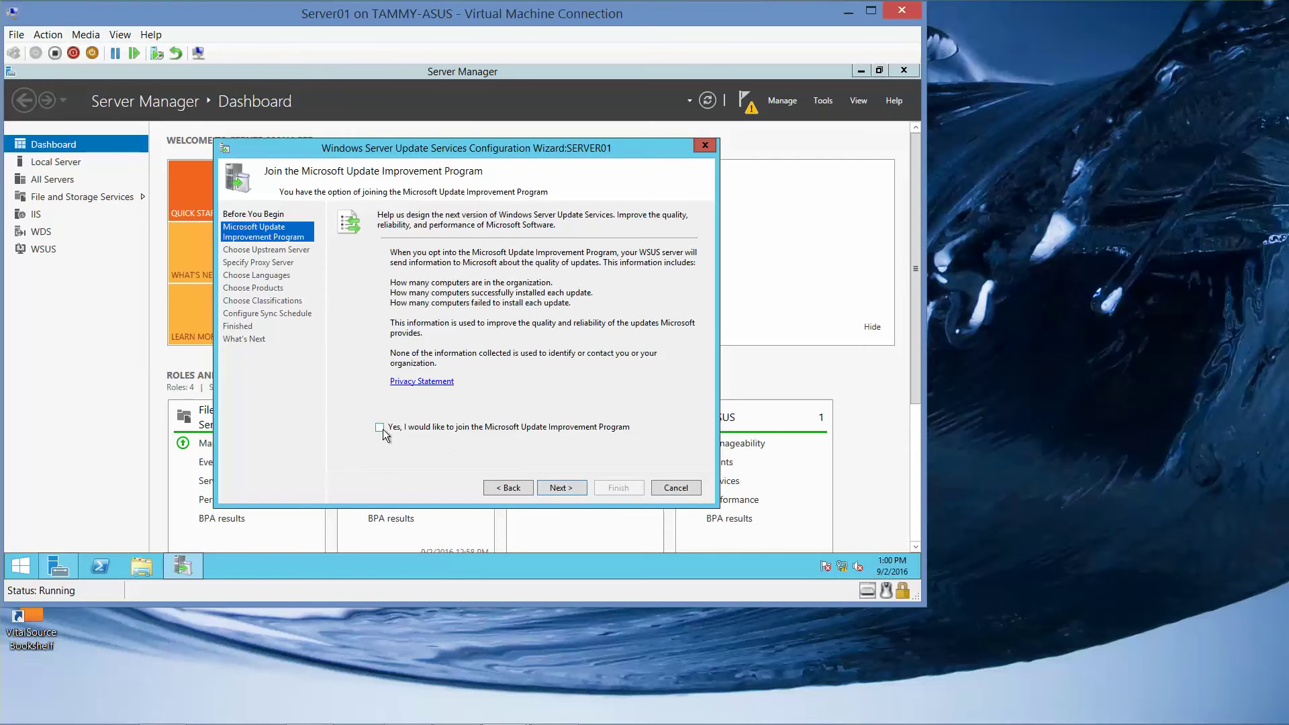
left_click(550, 489)
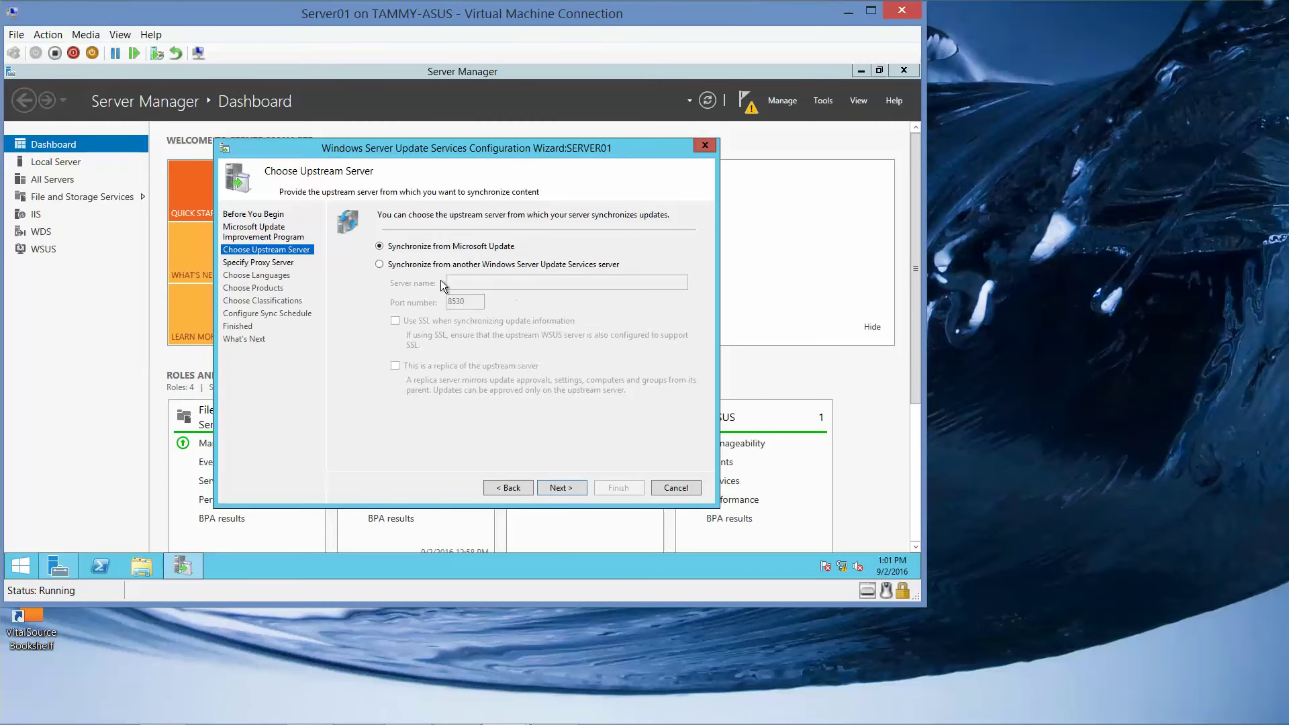
Choose syncing from another WSUS server, server02.contoso.com, keeping port 8530.
left_click(380, 264)
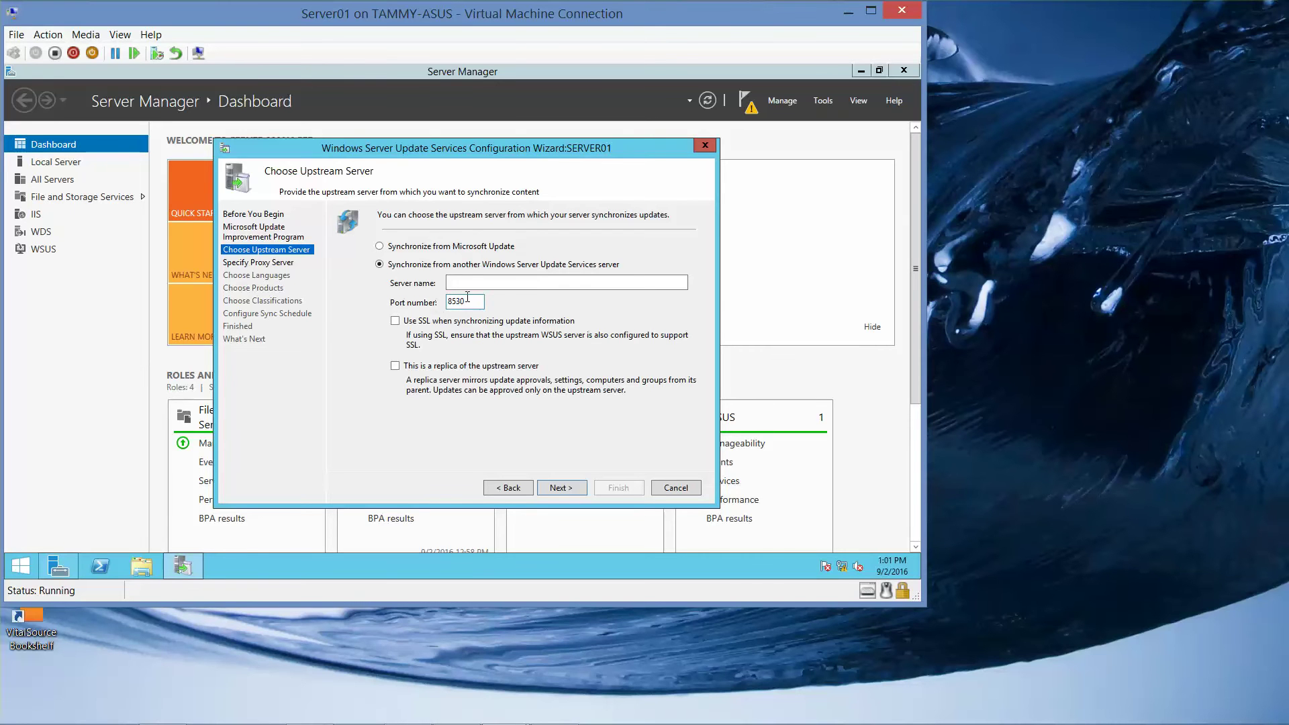
left_click(501, 284)
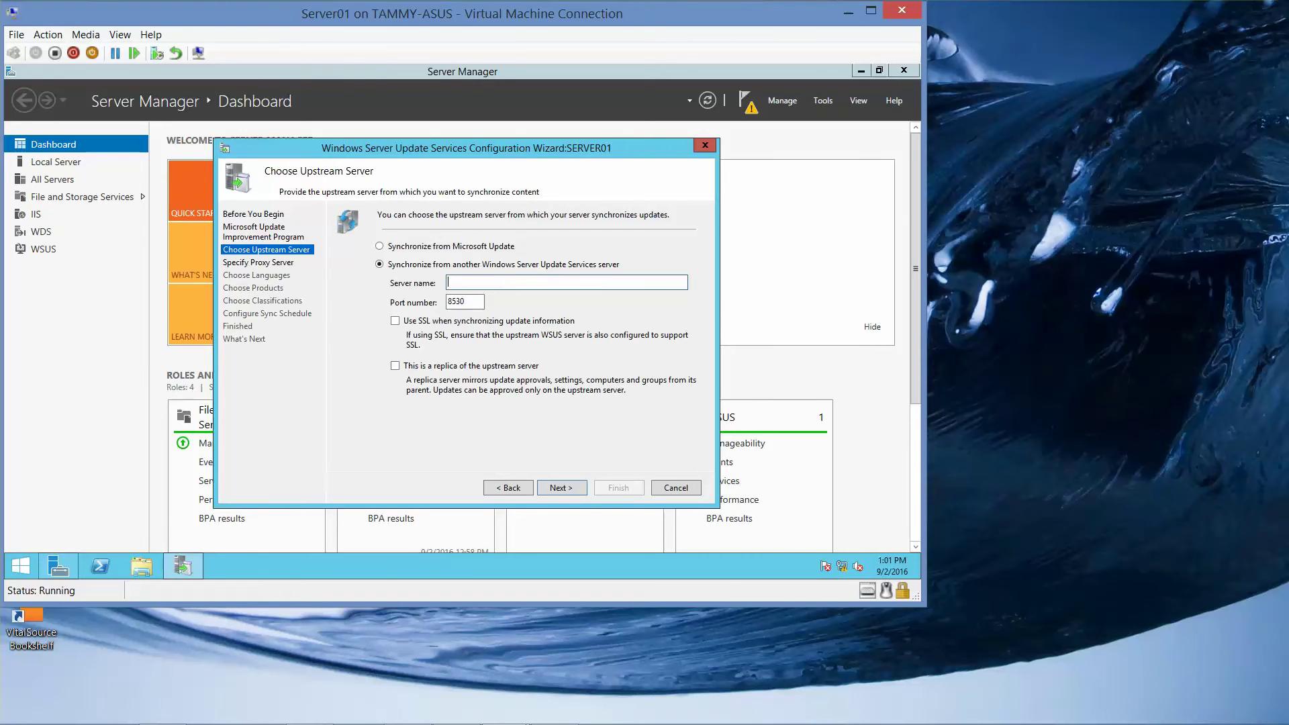
type("server02.contoso.com")
Bring the Word answer key forward to check Question 3's answer, 8530.
mouse_move(402, 724)
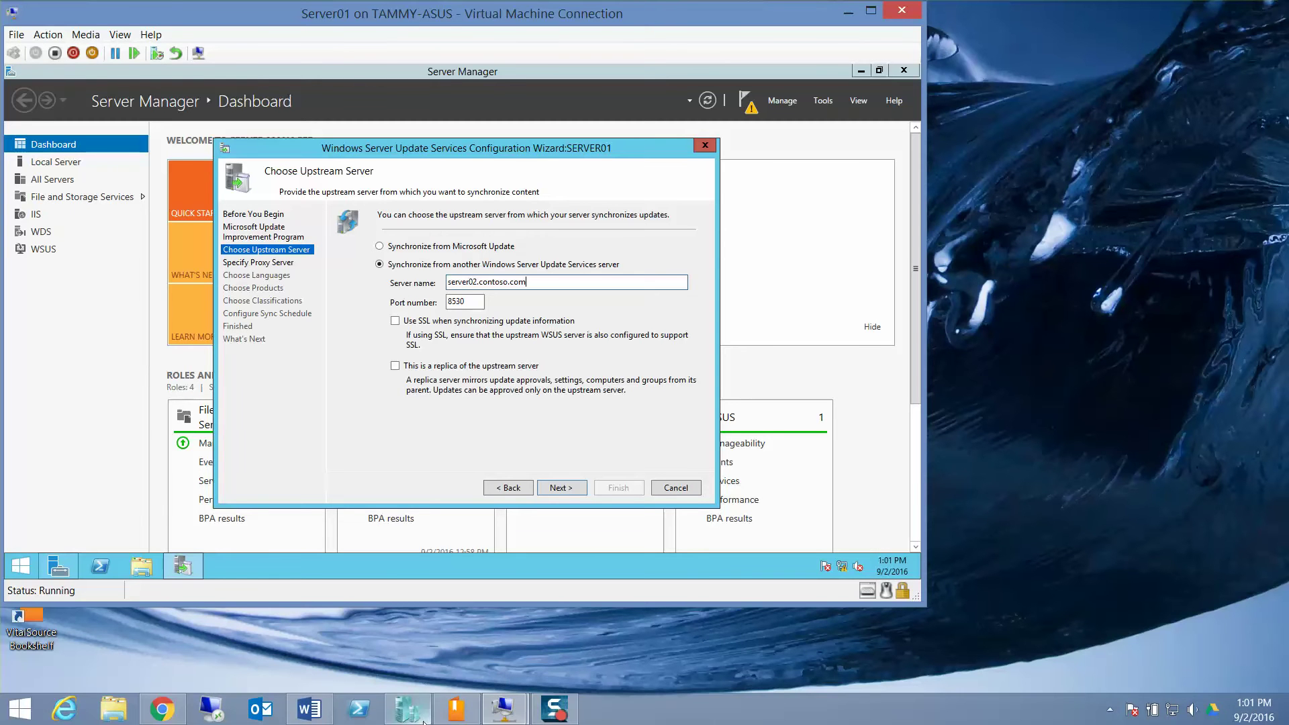
left_click(309, 708)
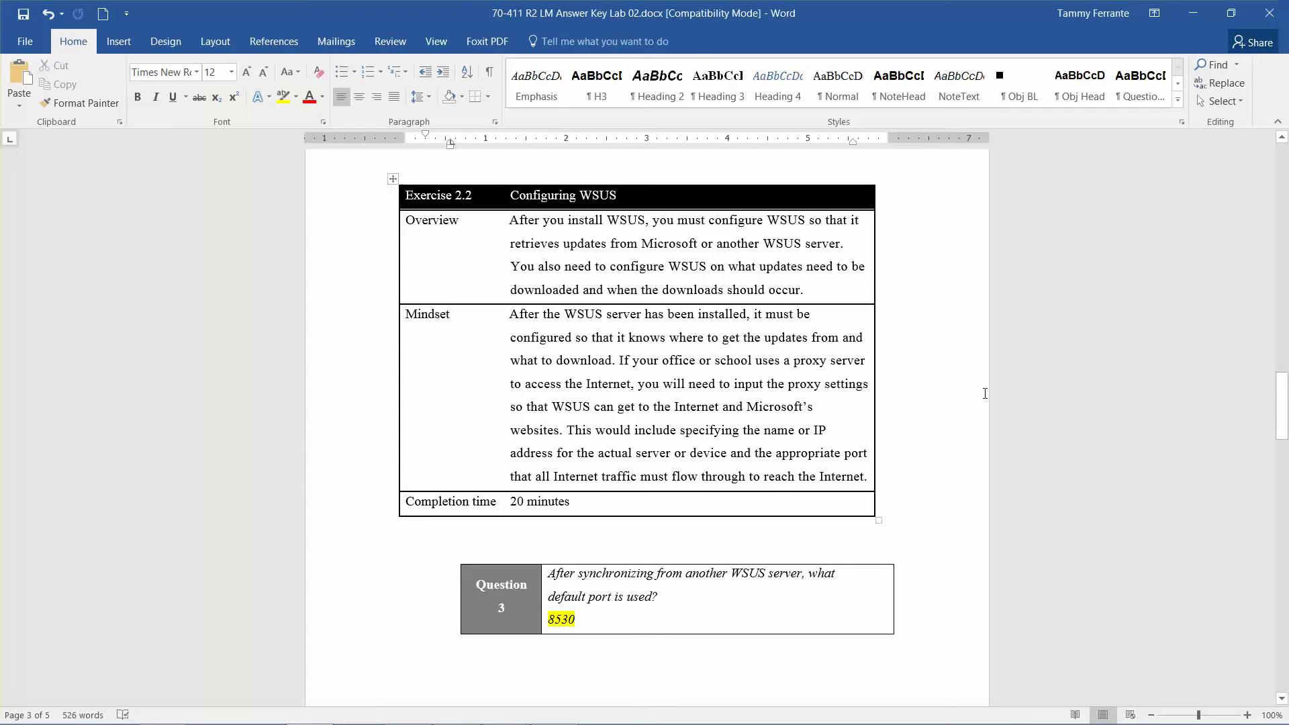
Minimize Word and bring Hyper-V Manager forward to view the VM list.
left_click(1200, 12)
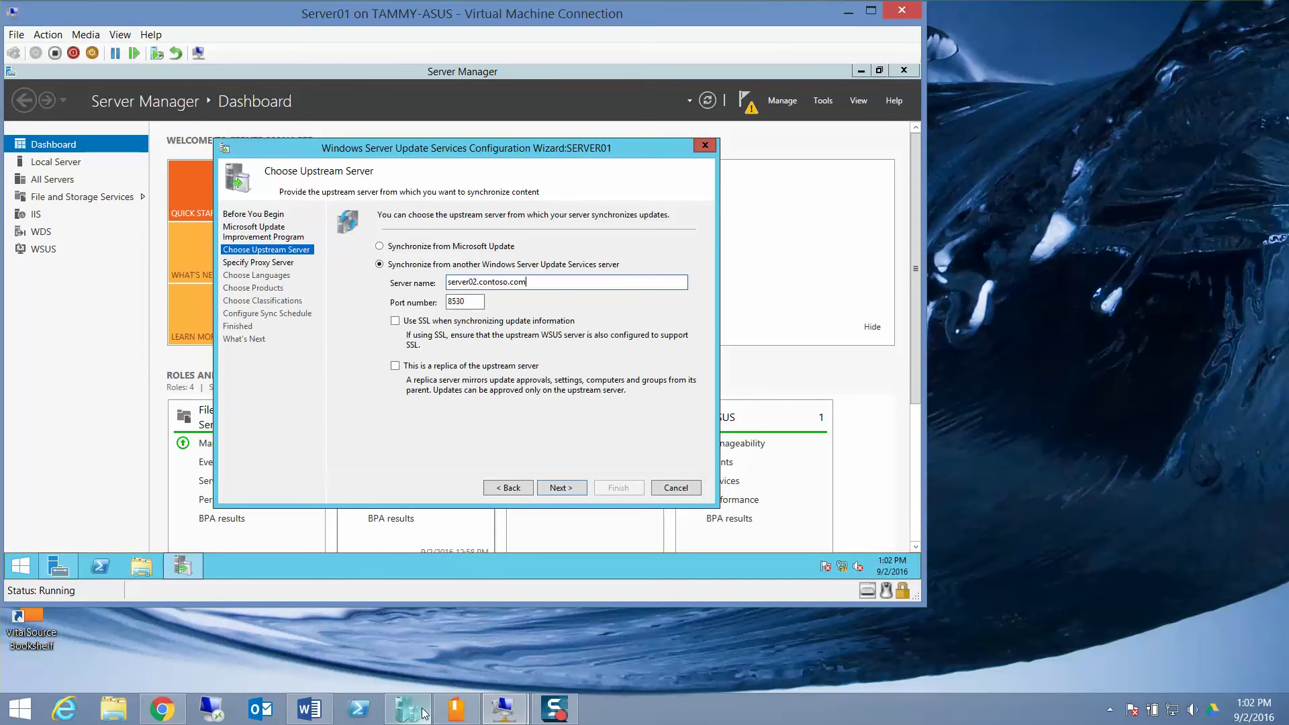
left_click(423, 714)
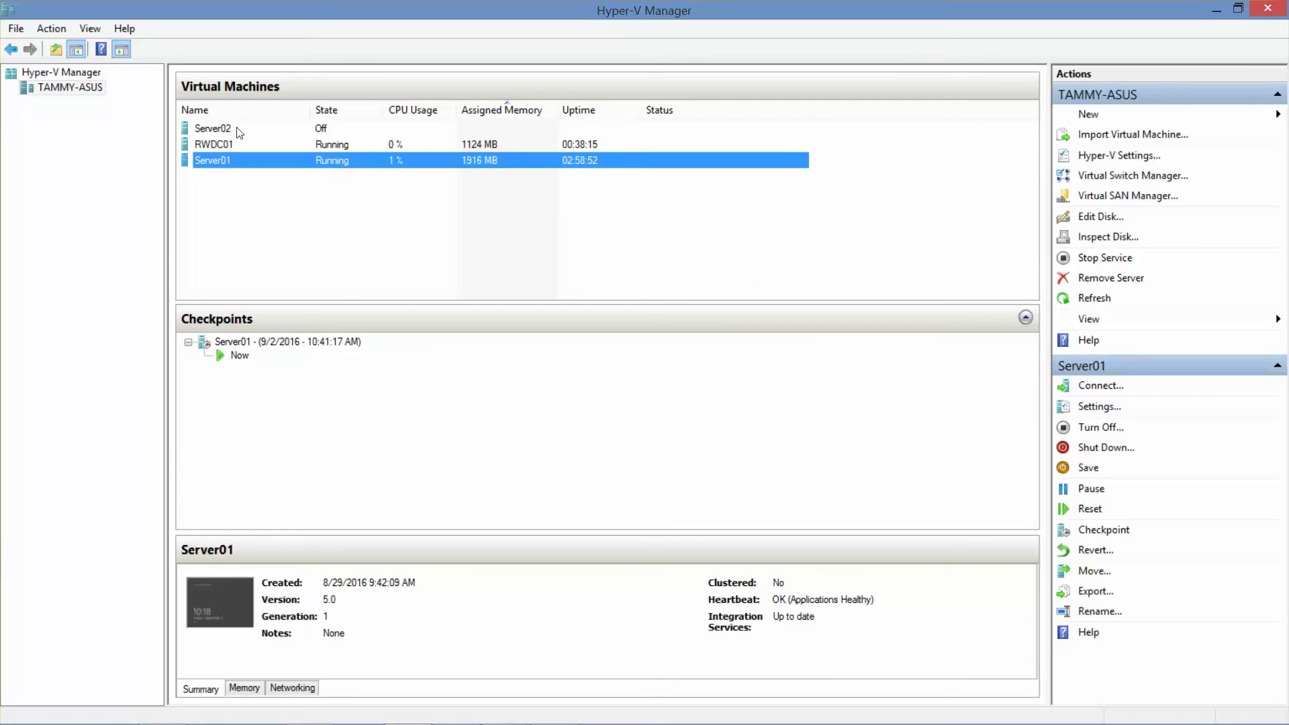
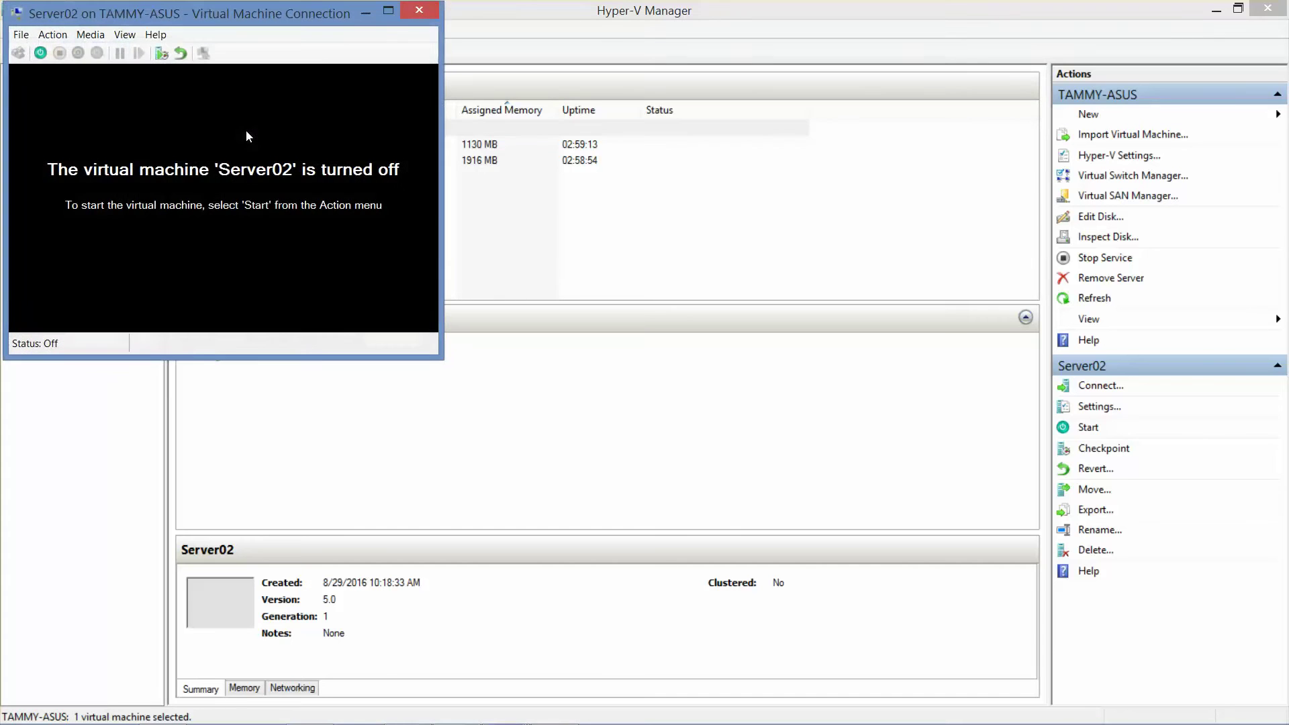
Boot the Server02 virtual machine to its lock screen and minimize Hyper-V Manager.
left_click(41, 52)
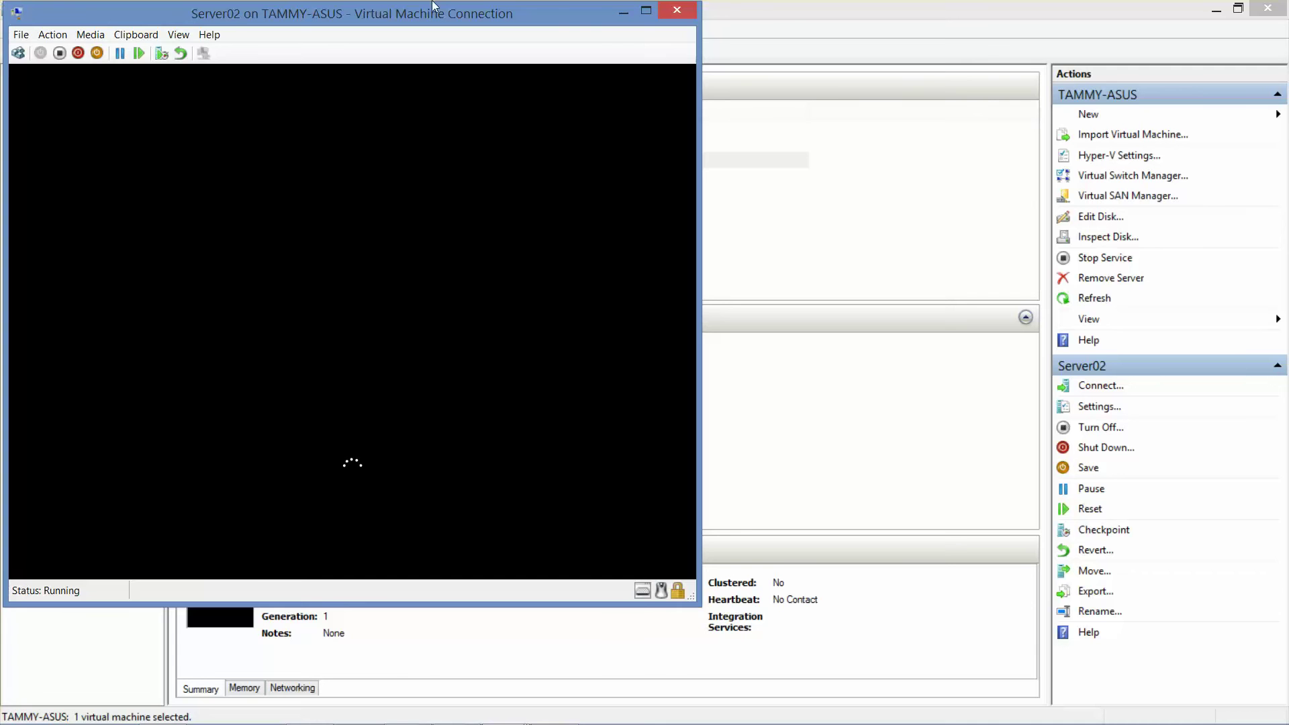
left_click(1215, 9)
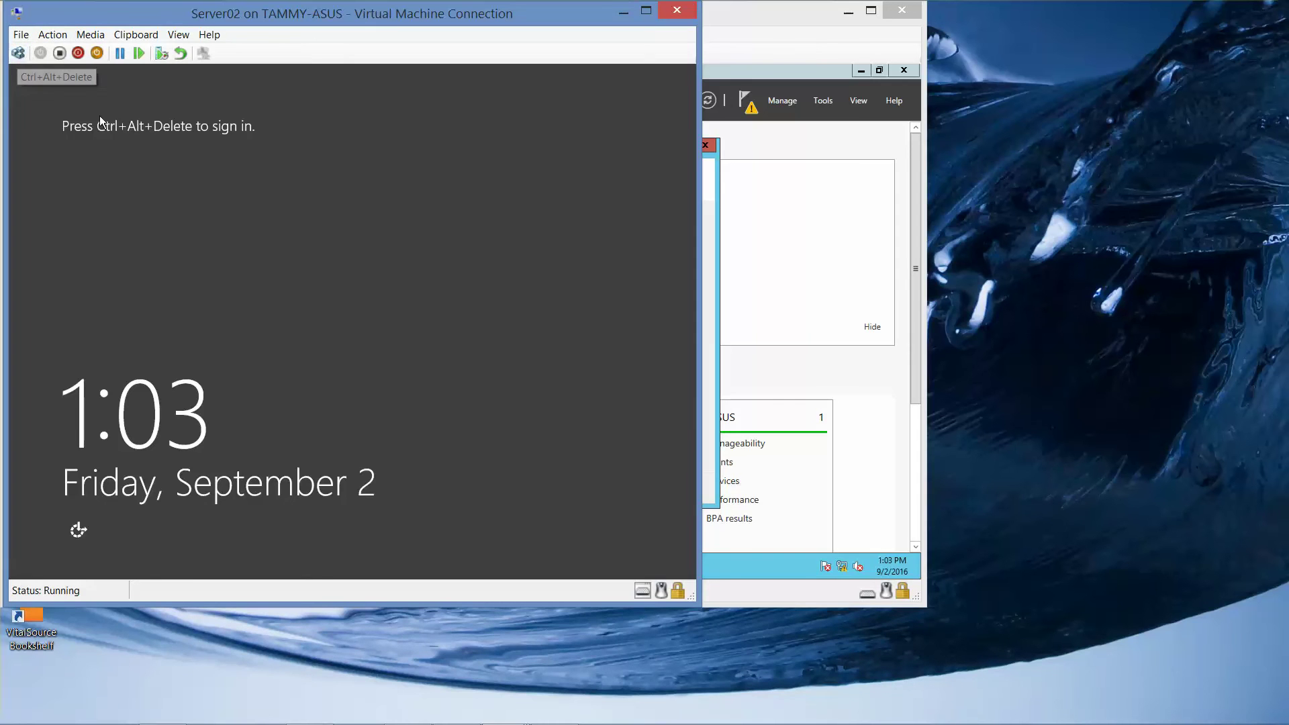
Sign in to Server02 as a different user with the contoso domain administrator account and password.
key("ctrl+alt+End")
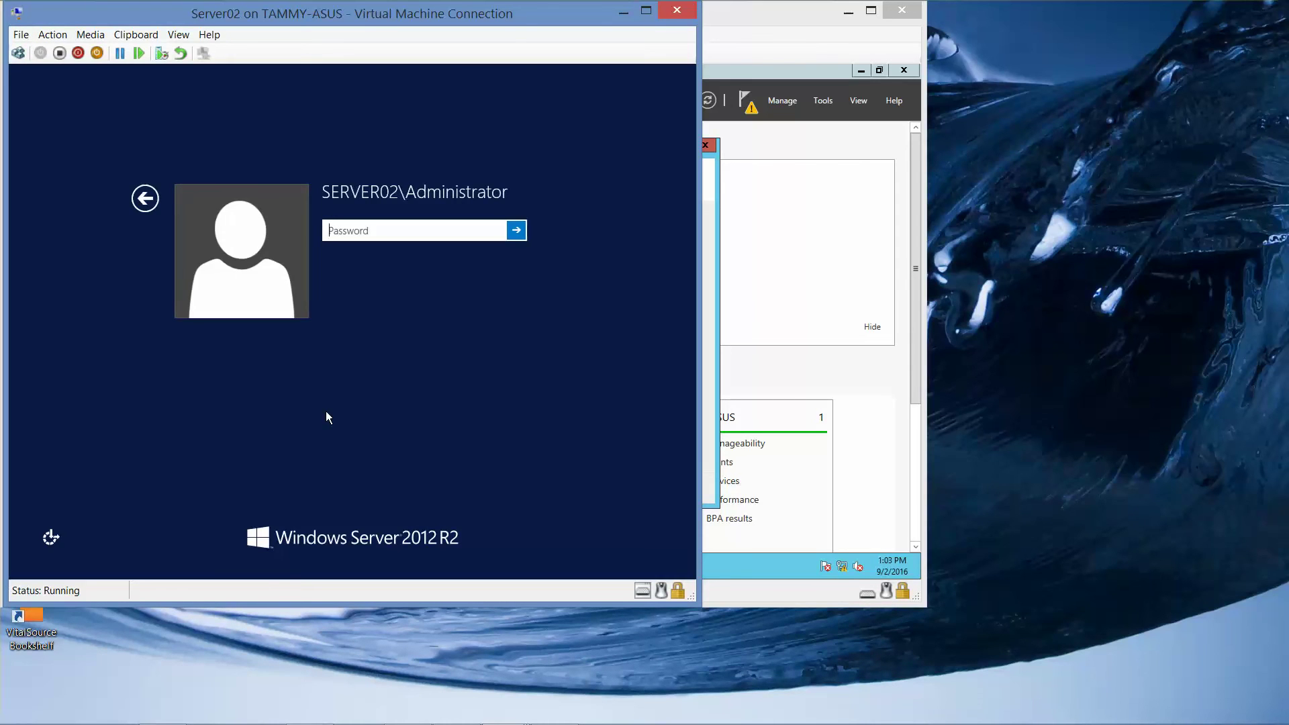
left_click(146, 199)
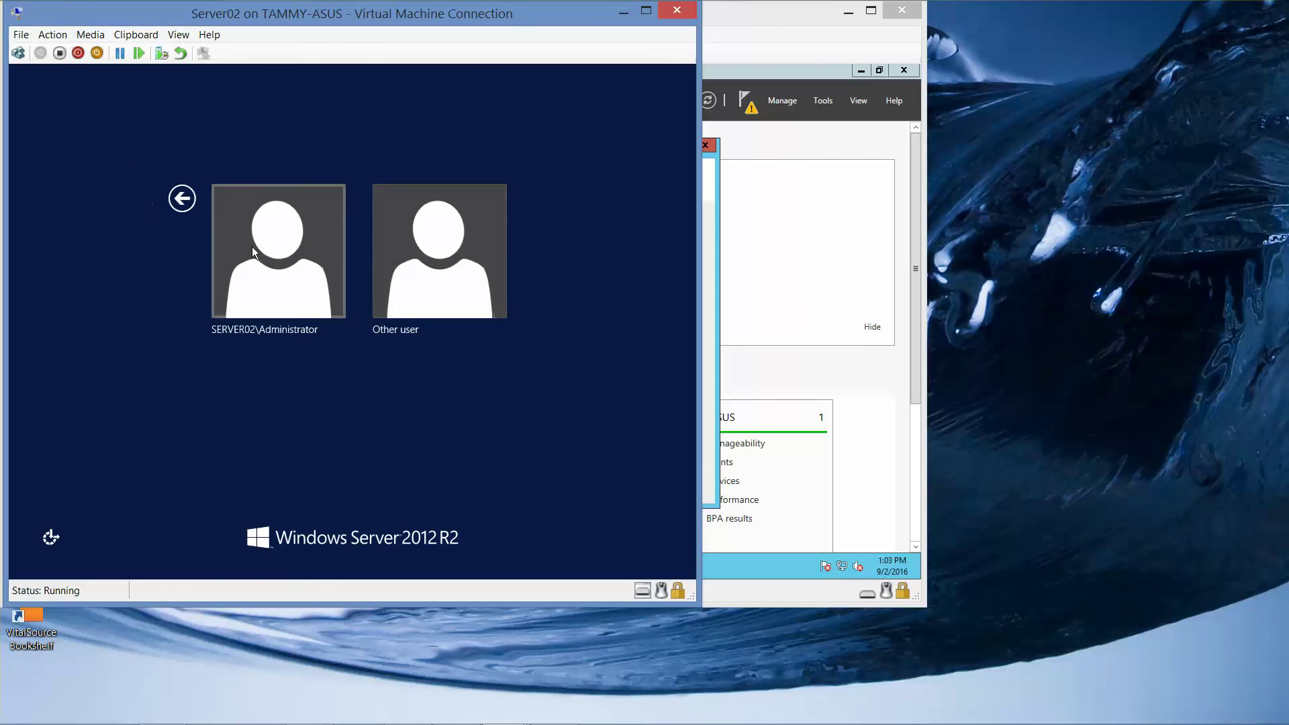
left_click(424, 267)
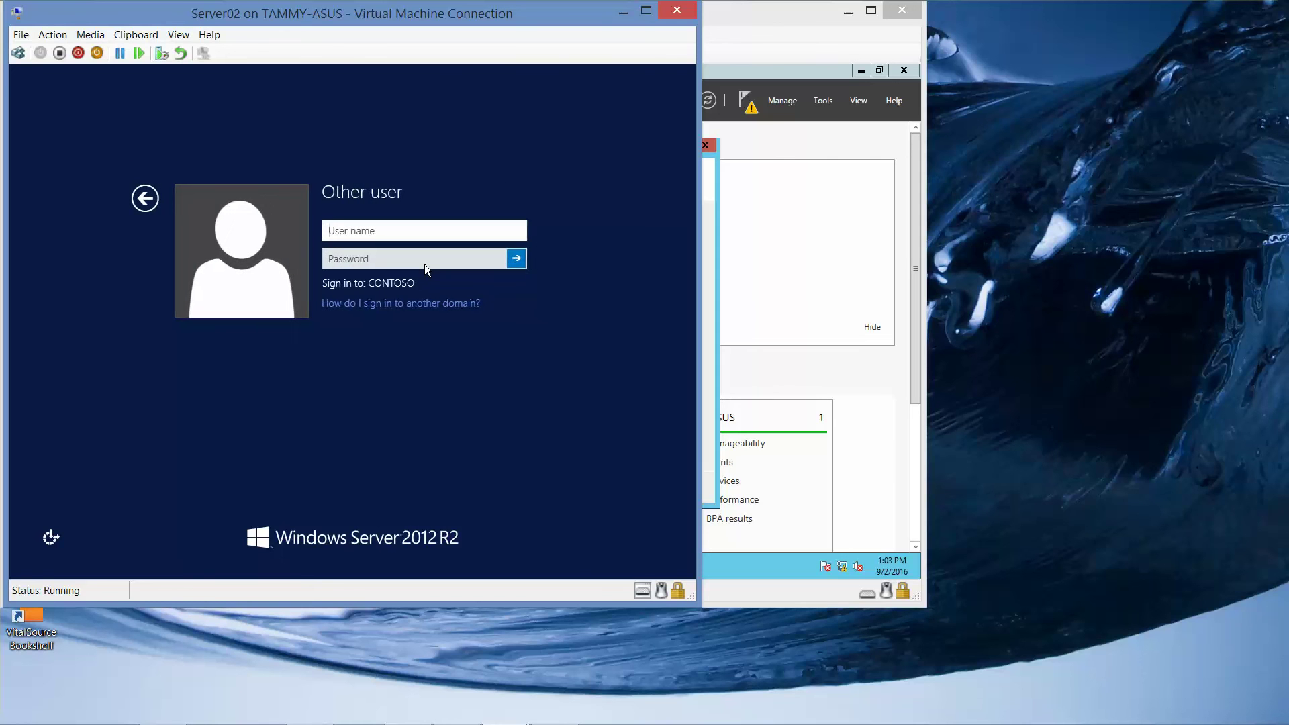
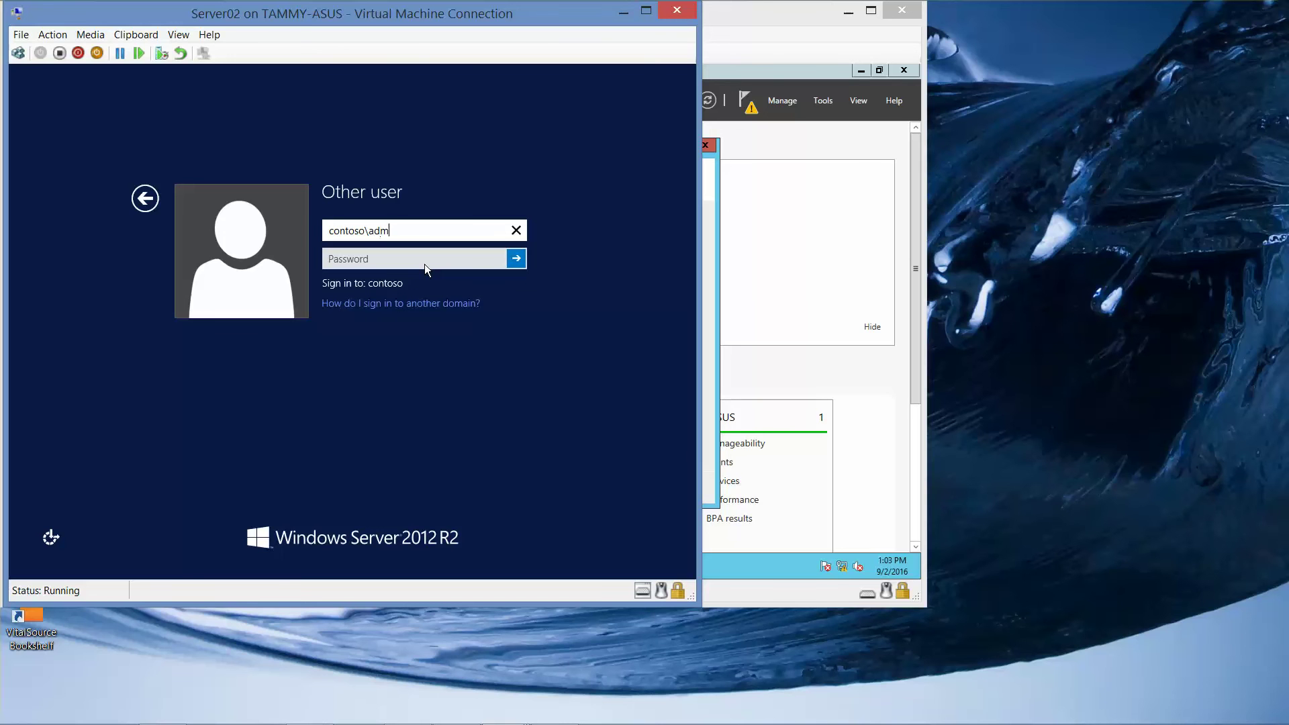
key("Tab")
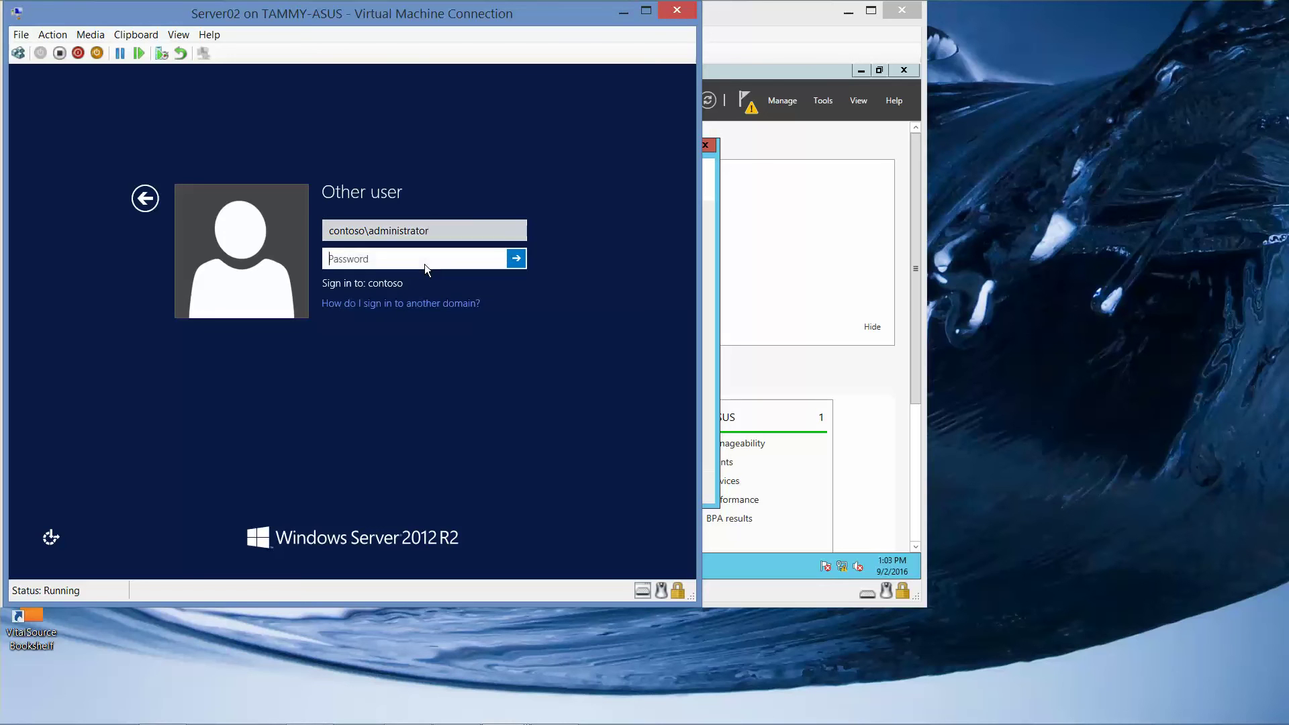
key("Return")
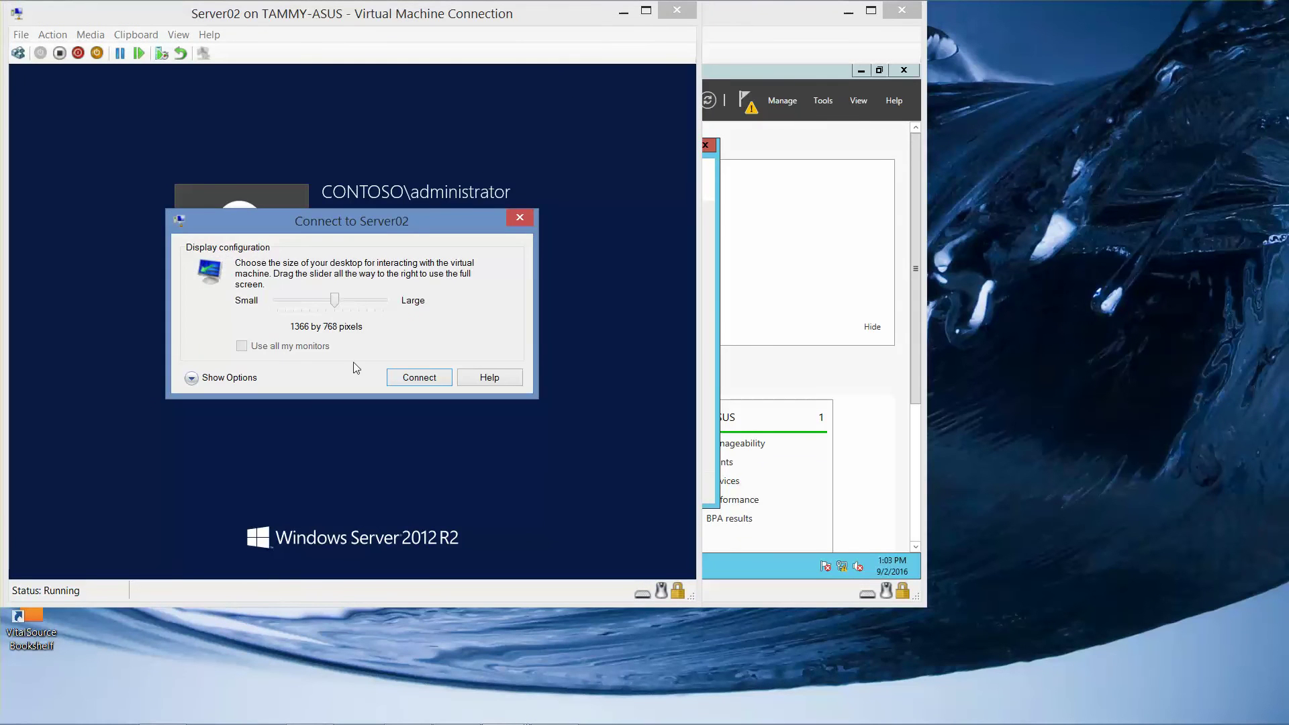
Connect at the chosen display size and sign in as domain administrator with the account password.
left_click(419, 377)
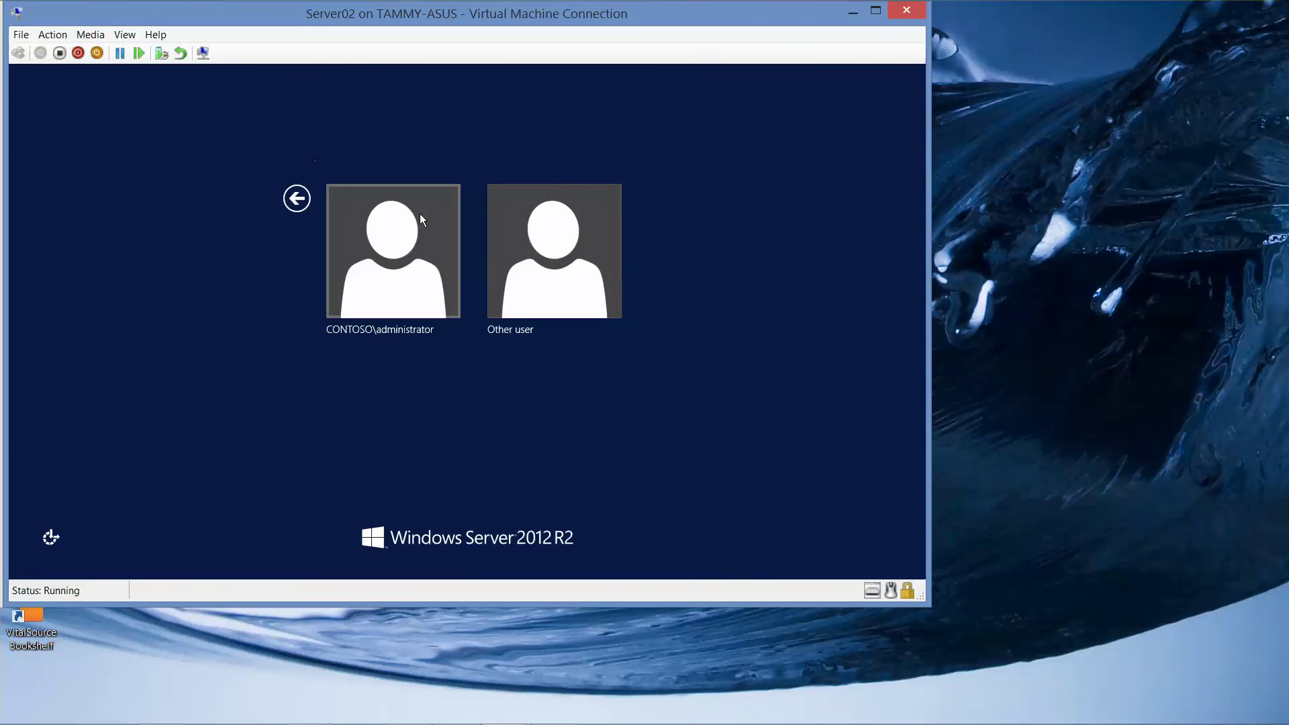
left_click(417, 244)
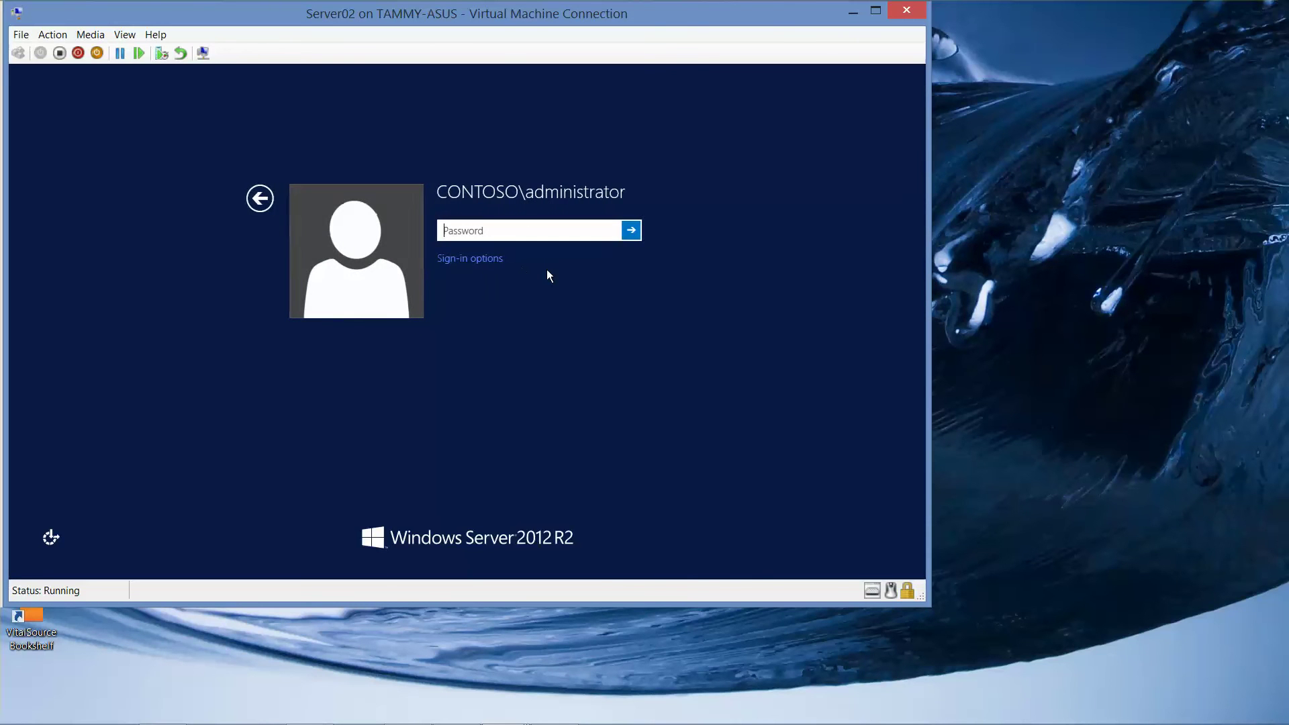
type("P")
key("BackSpace")
key("Return")
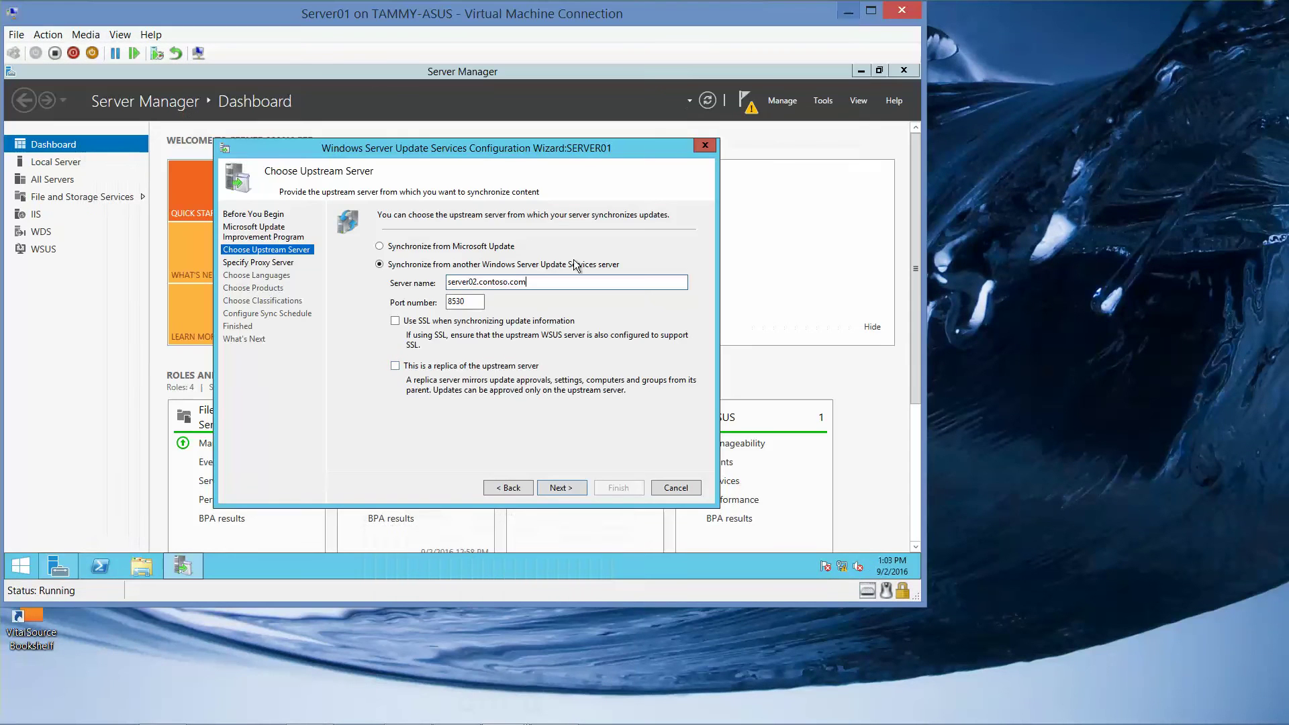
Connect the WSUS wizard to upstream server02.contoso.com with no proxy, then continue to language selection.
left_click(564, 485)
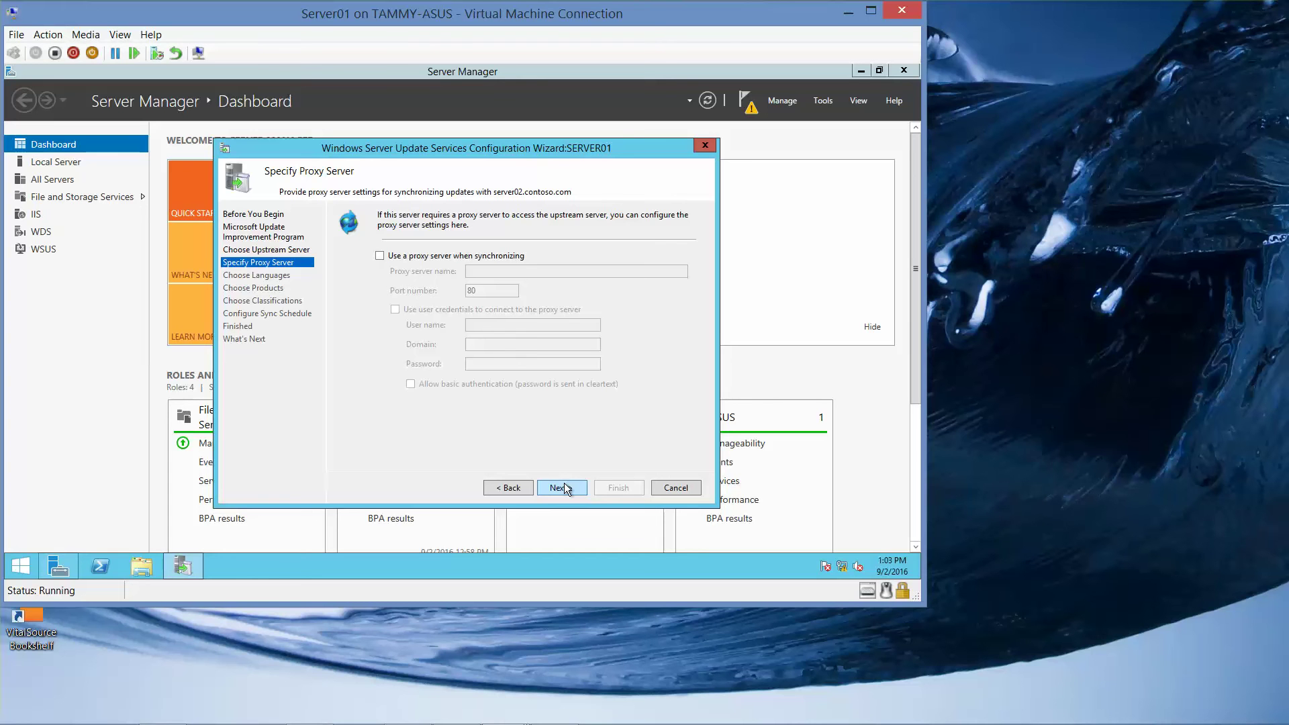
left_click(564, 486)
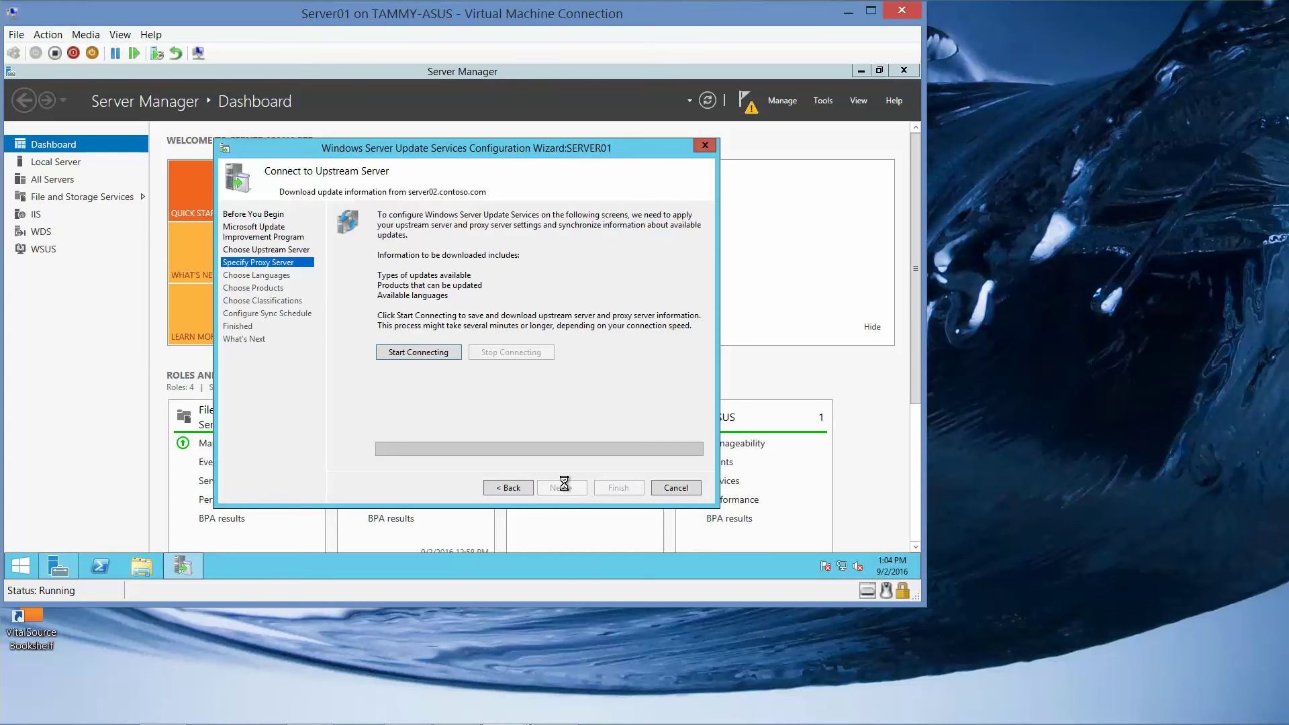
left_click(418, 352)
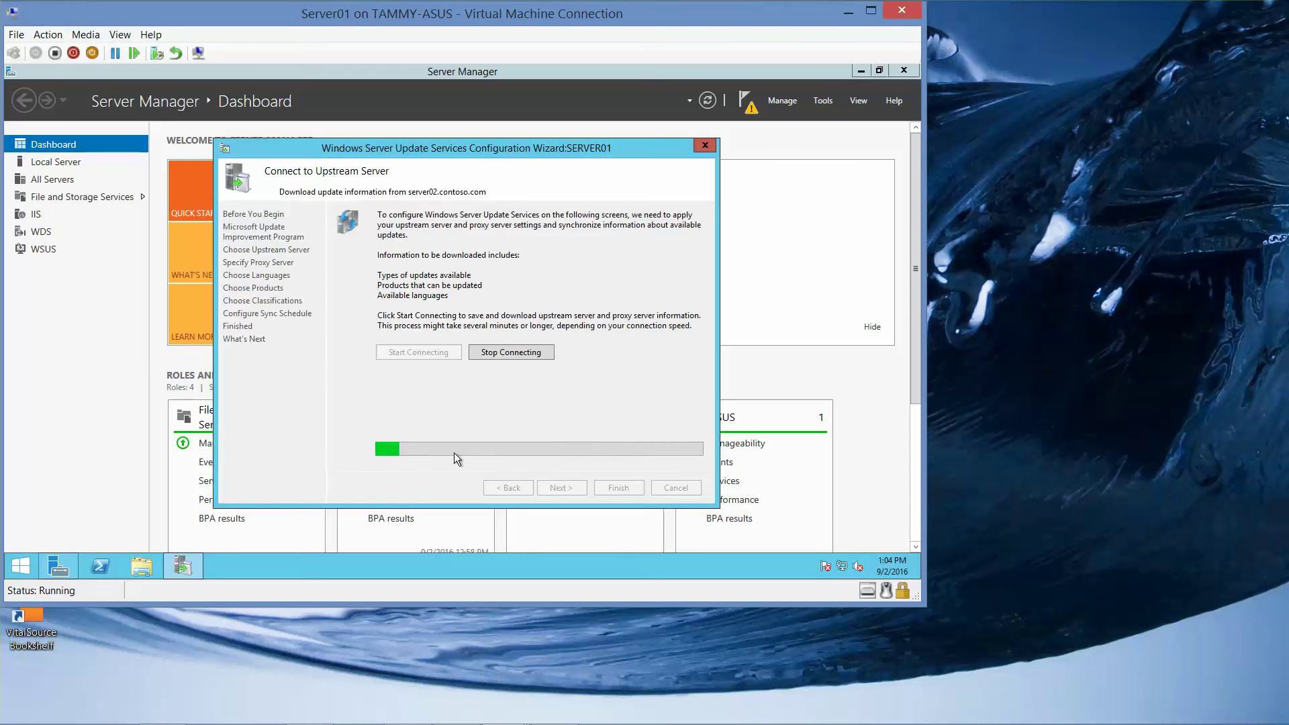
mouse_move(524, 721)
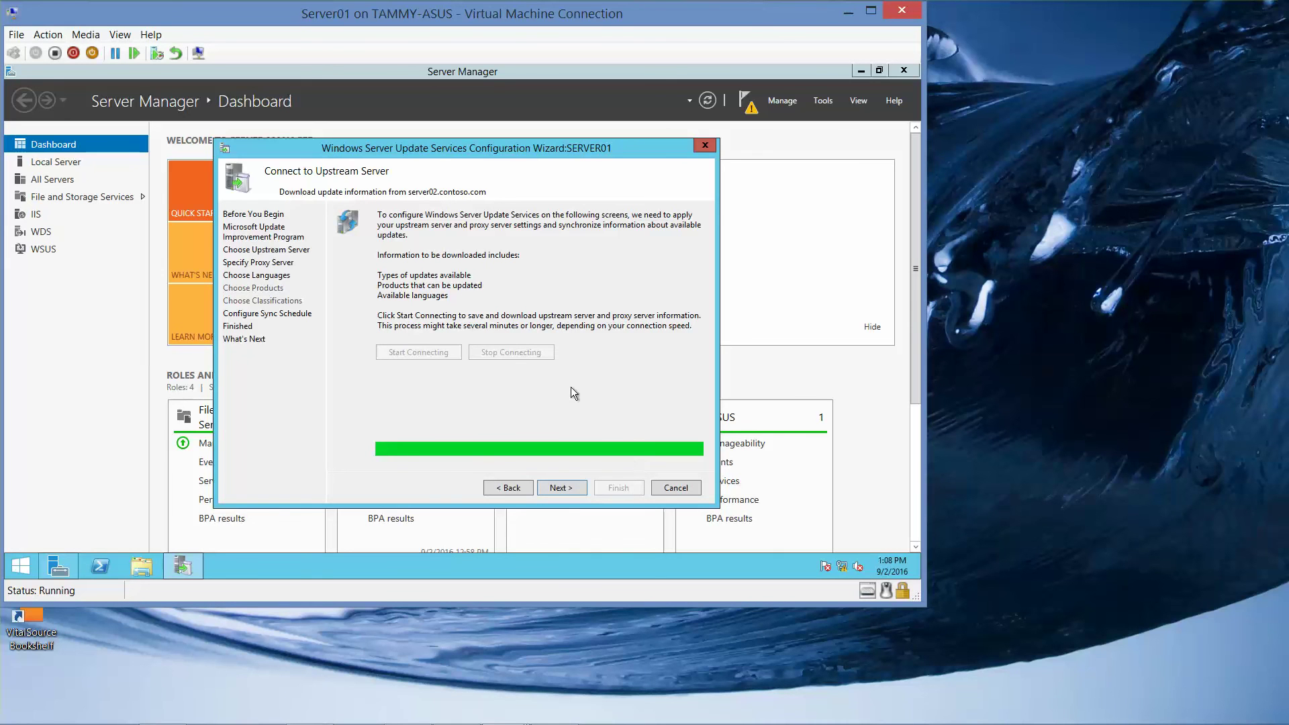
left_click(569, 488)
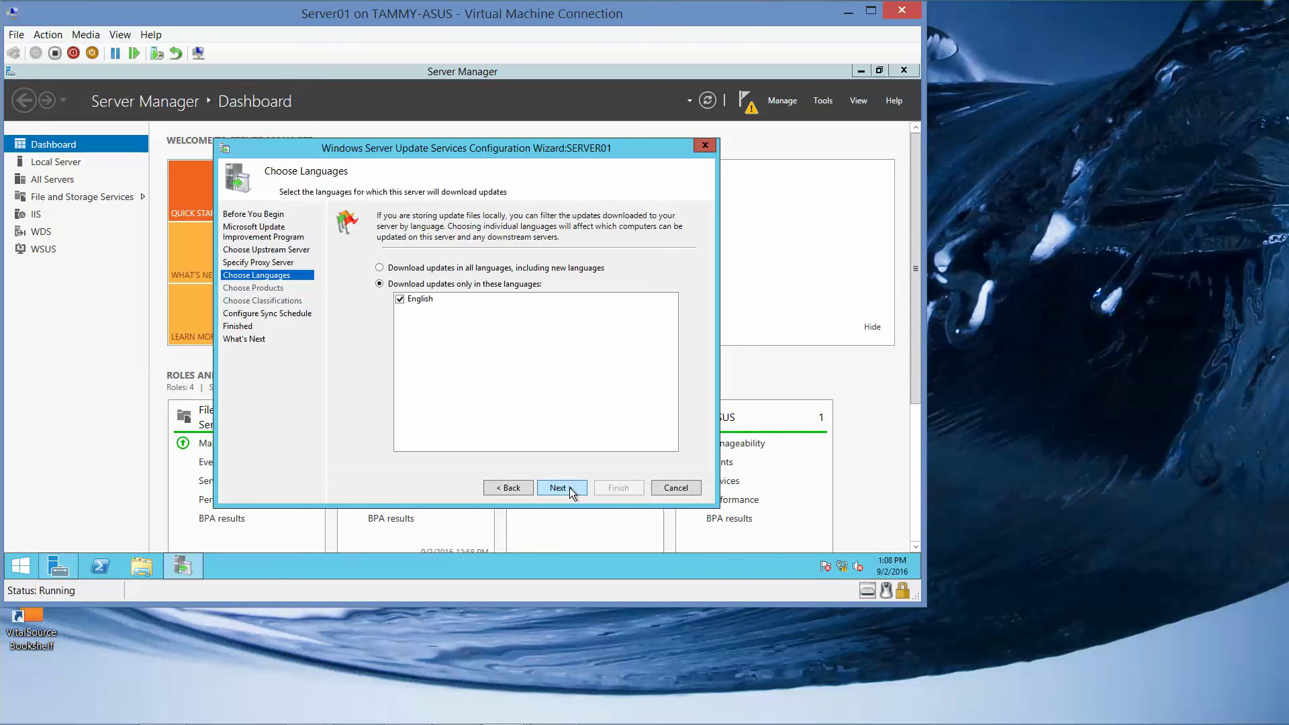
Keep English only and manual sync schedule, enable initial synchronization, and finish the wizard.
left_click(569, 488)
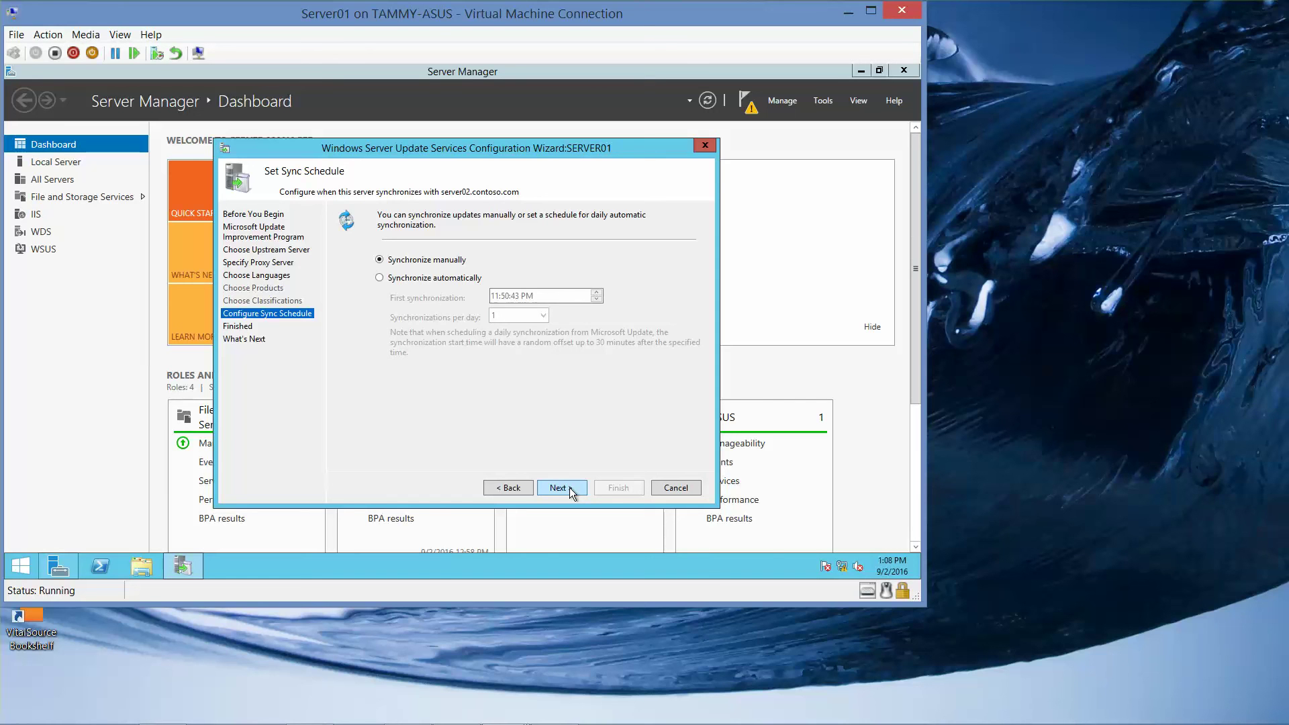
left_click(570, 487)
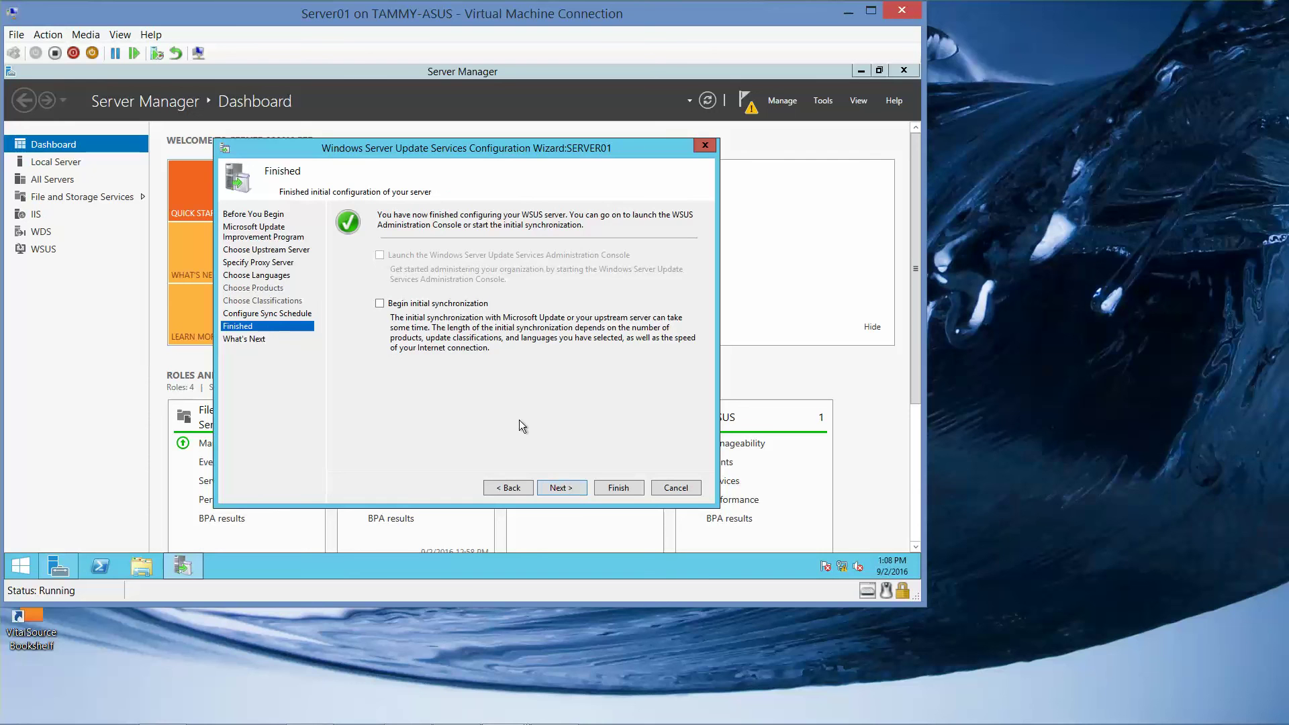
left_click(380, 304)
left_click(558, 488)
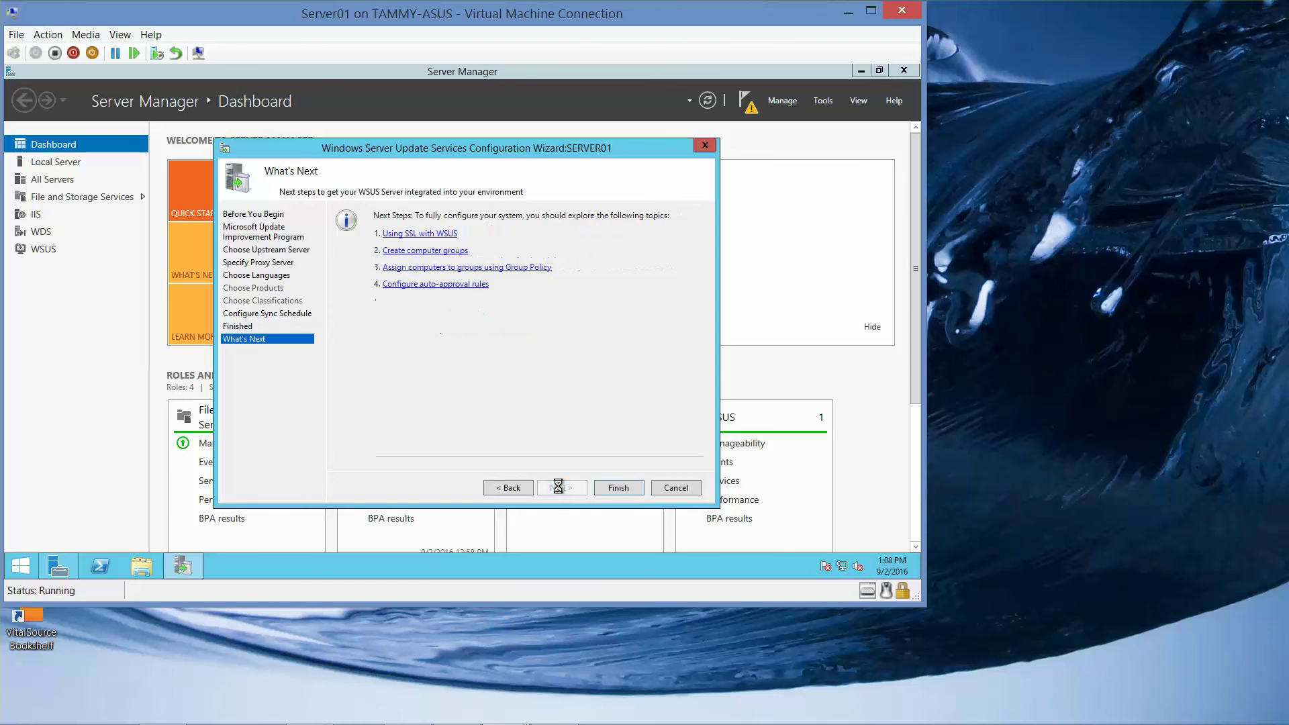
left_click(617, 488)
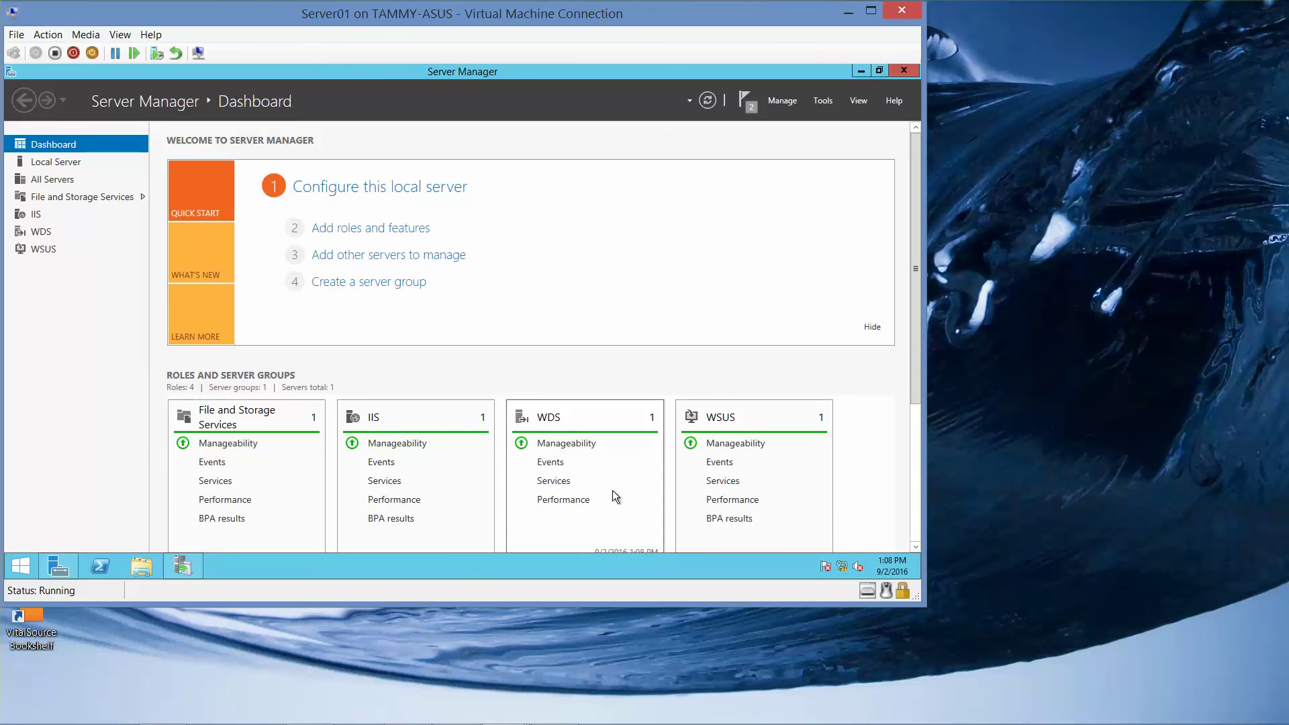
Check SERVER01's synchronization progress in the Update Services console, then view its Options page.
left_click(175, 569)
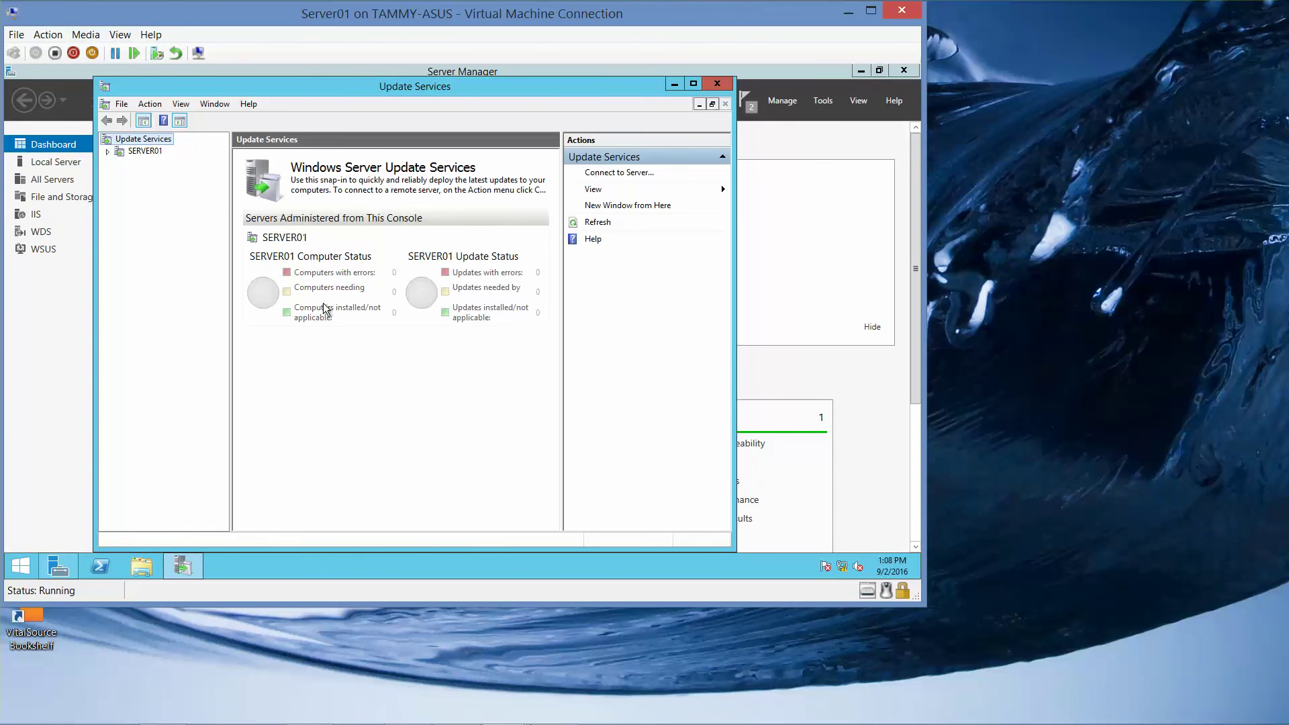
left_click(109, 153)
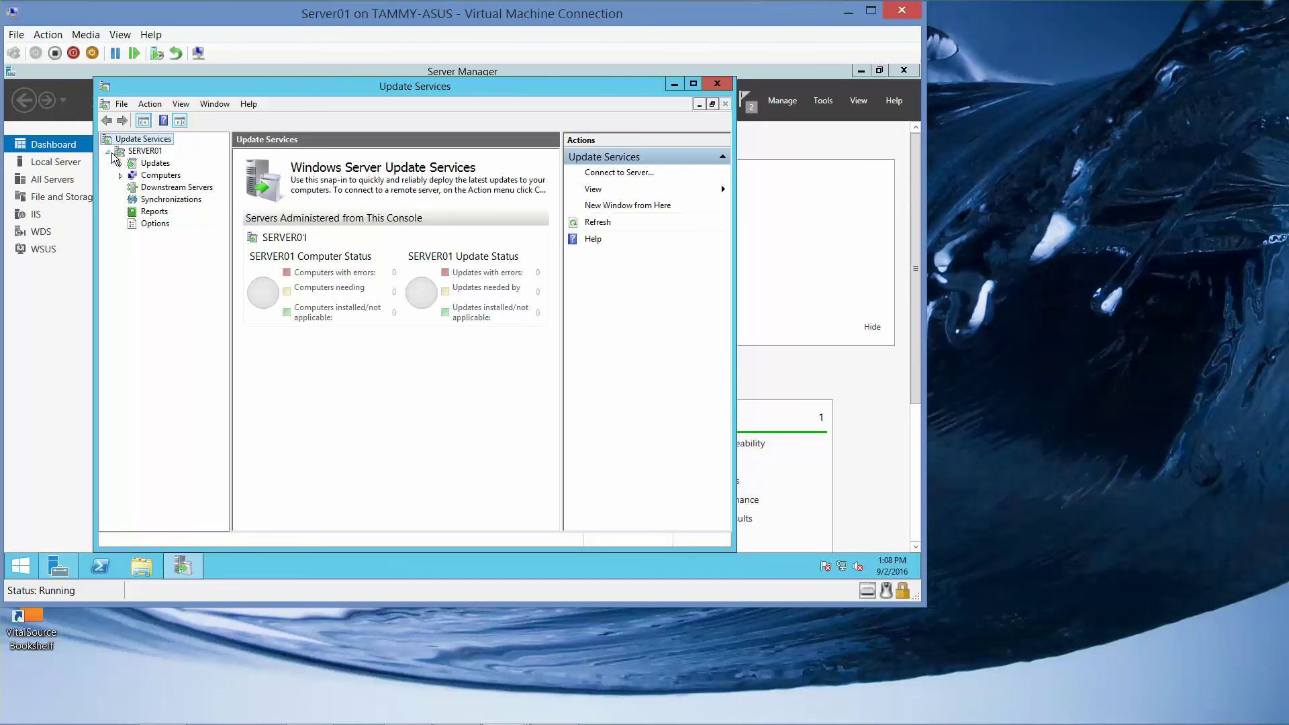
left_click(171, 202)
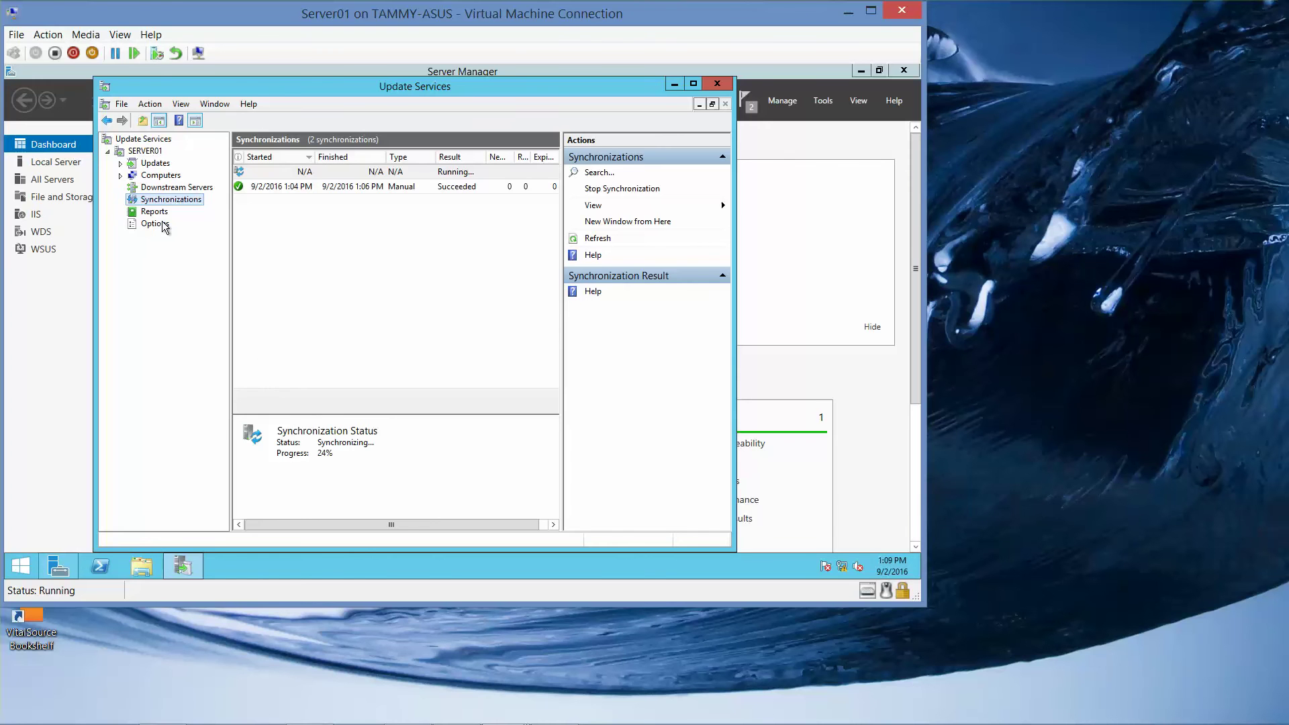
left_click(160, 224)
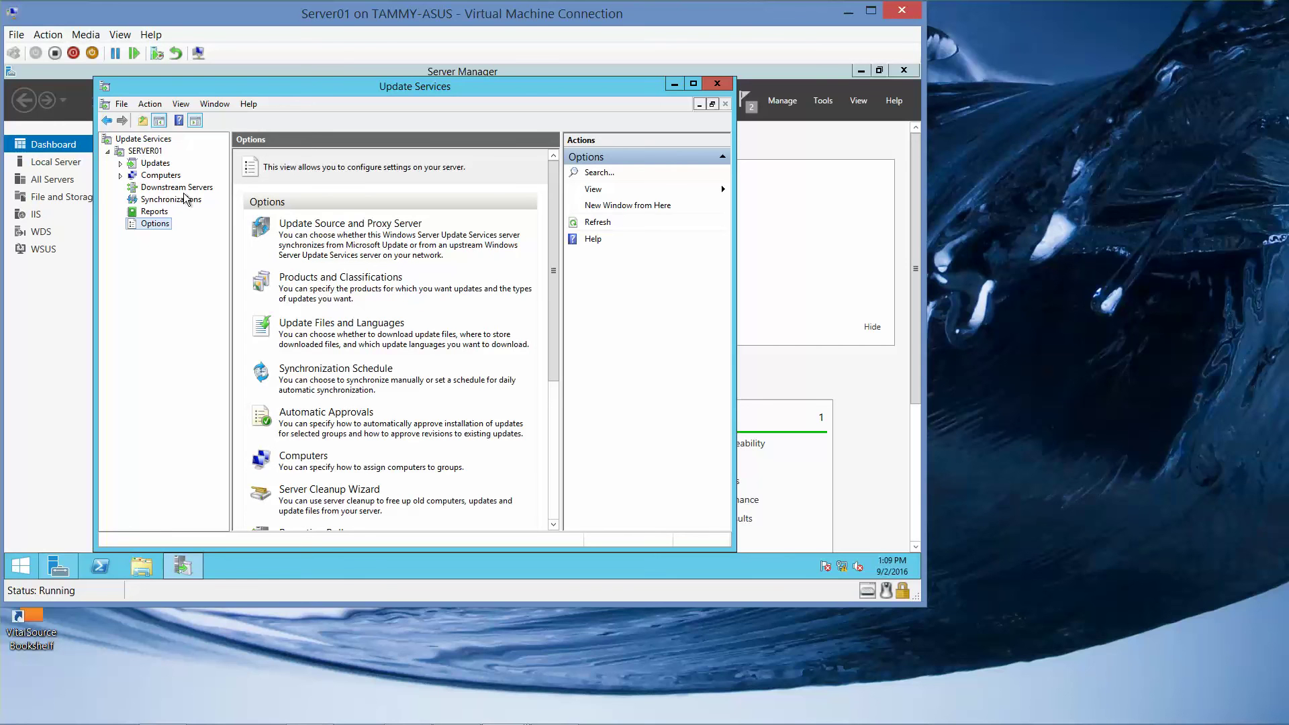
Add a computer group named 'Group1' under Computers > All Computers.
left_click(120, 176)
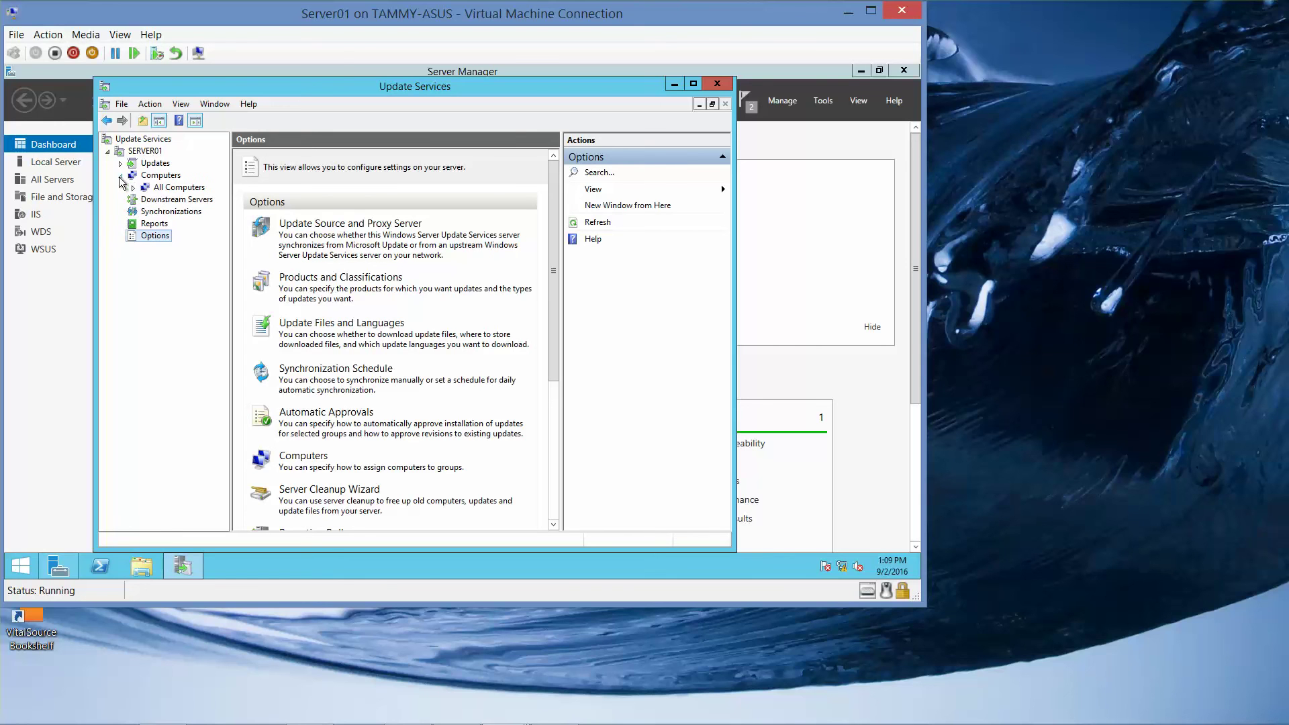
left_click(134, 189)
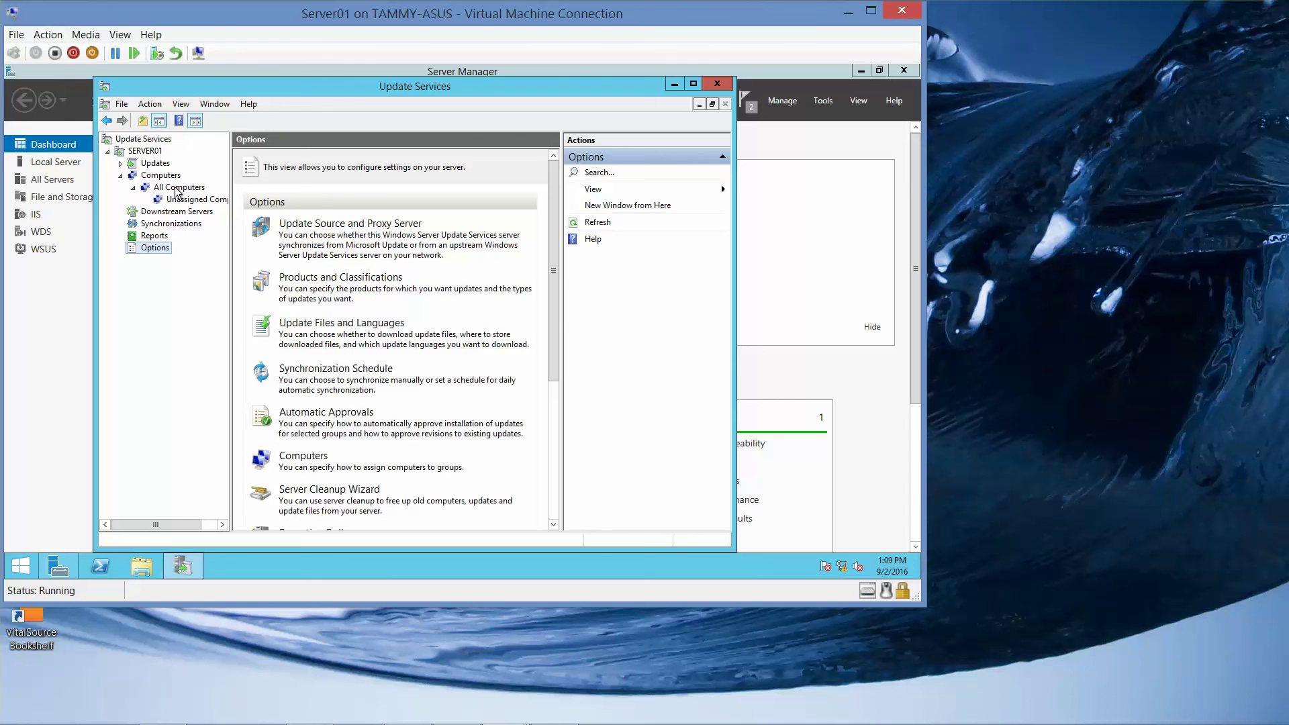
right_click(178, 191)
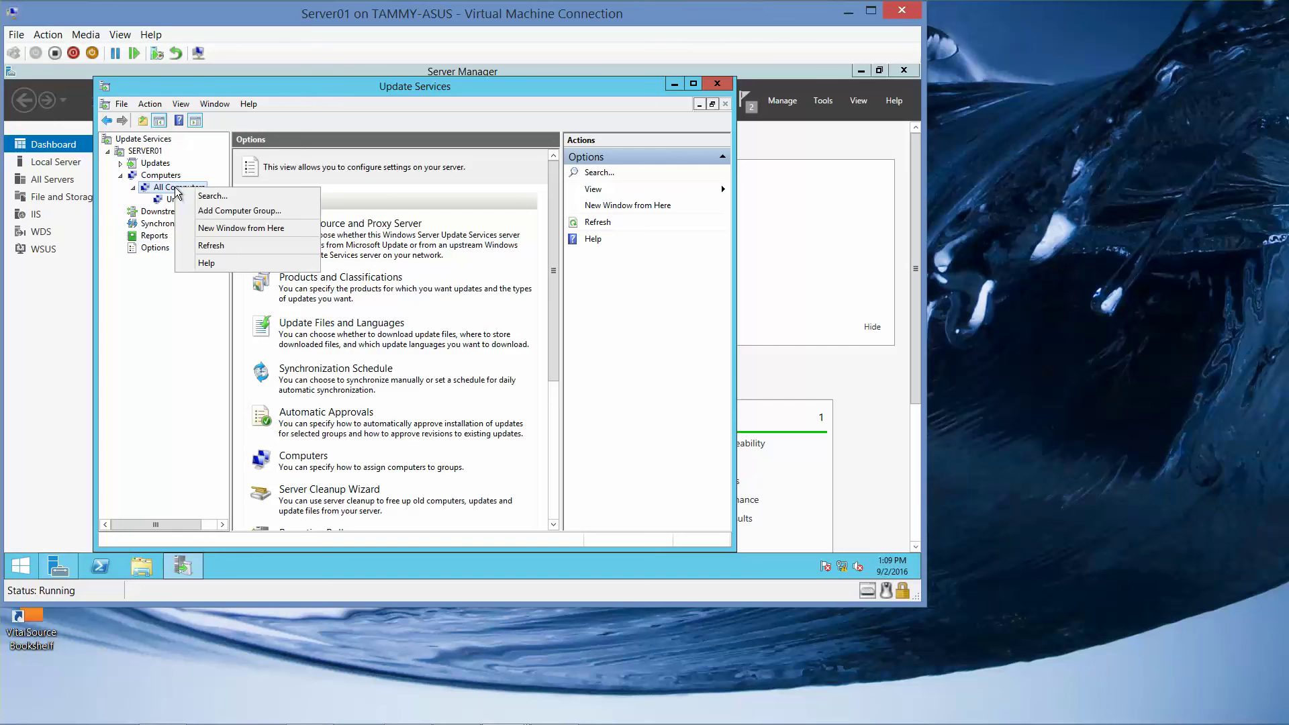
left_click(207, 211)
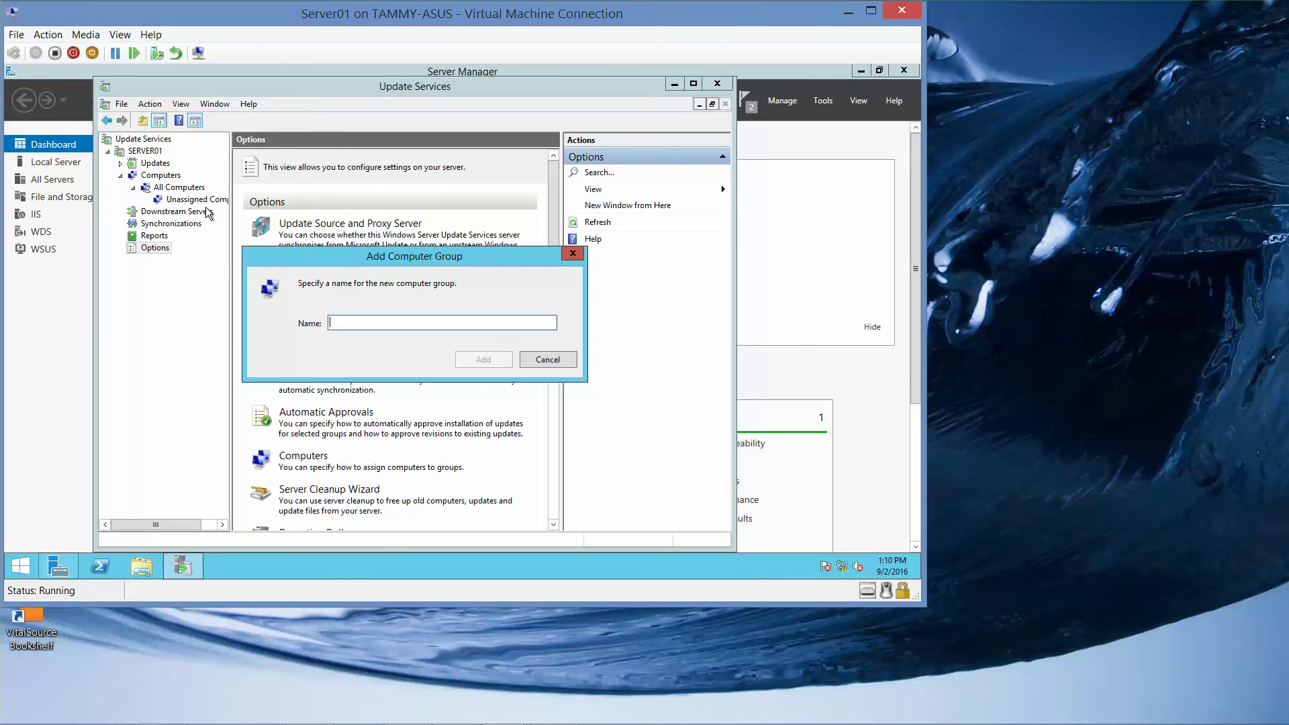
type("Gr")
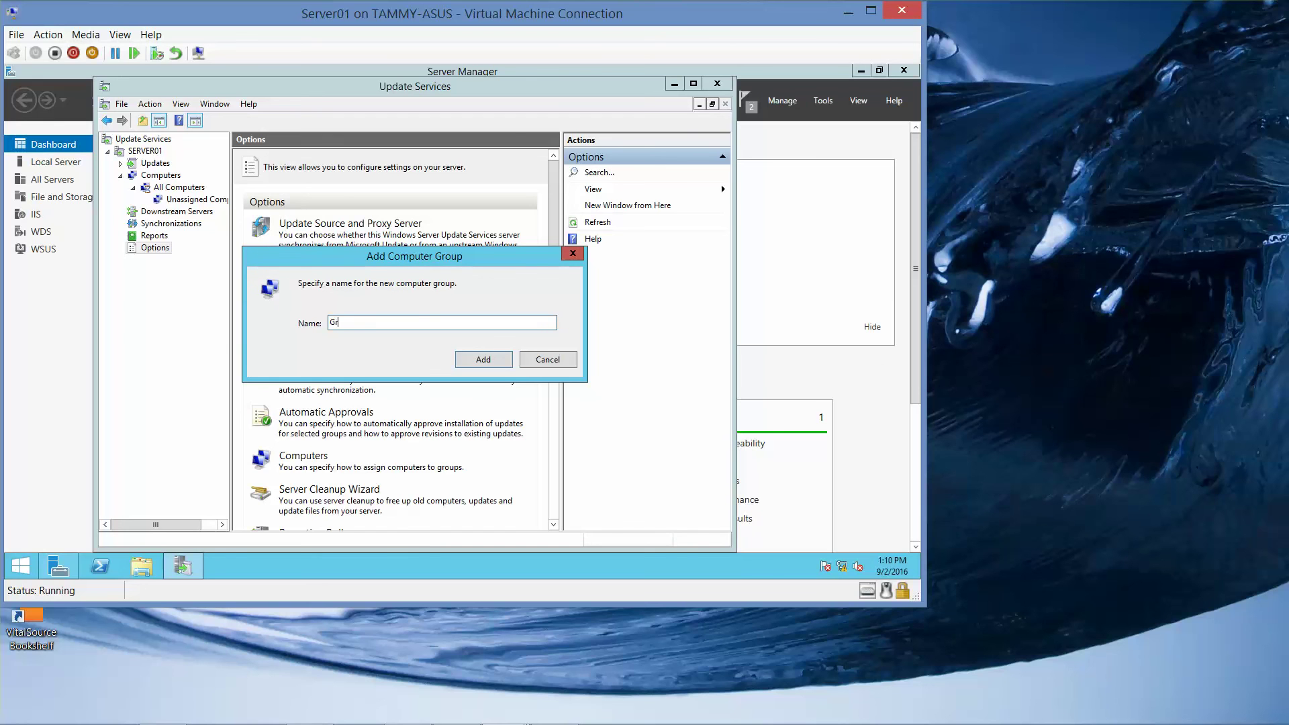
type("oup1")
left_click(489, 361)
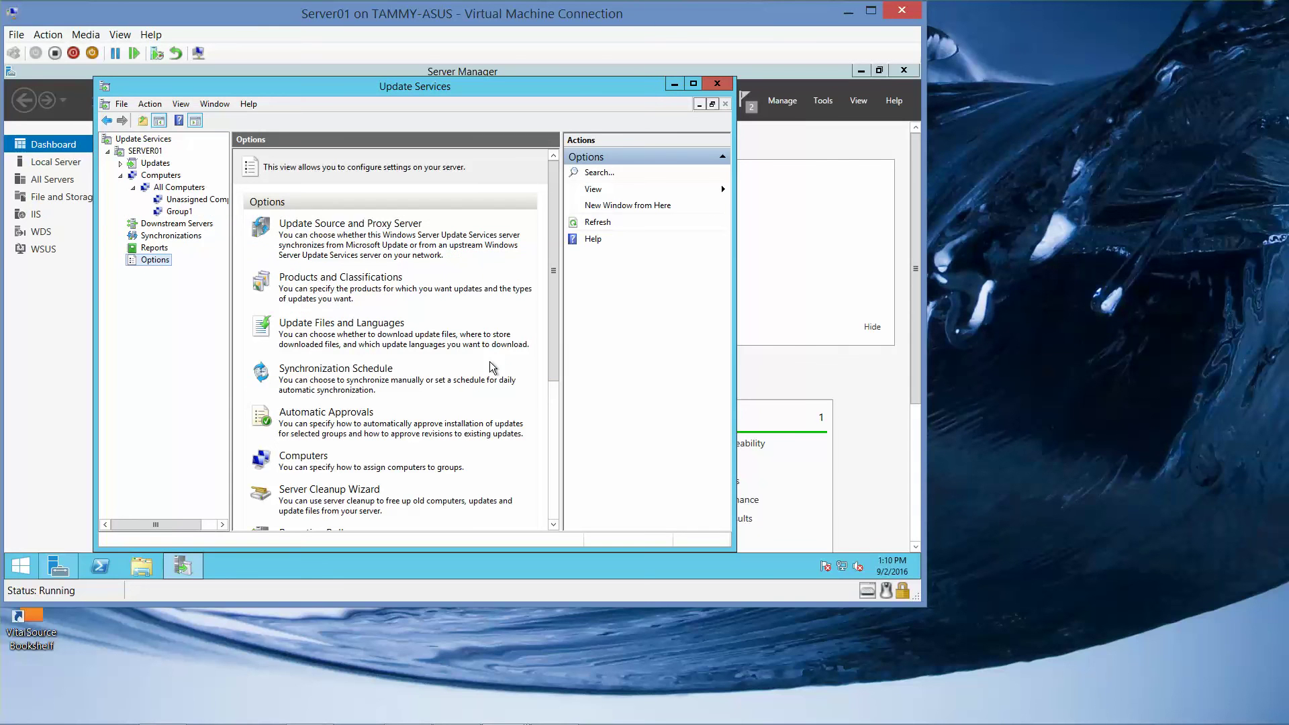